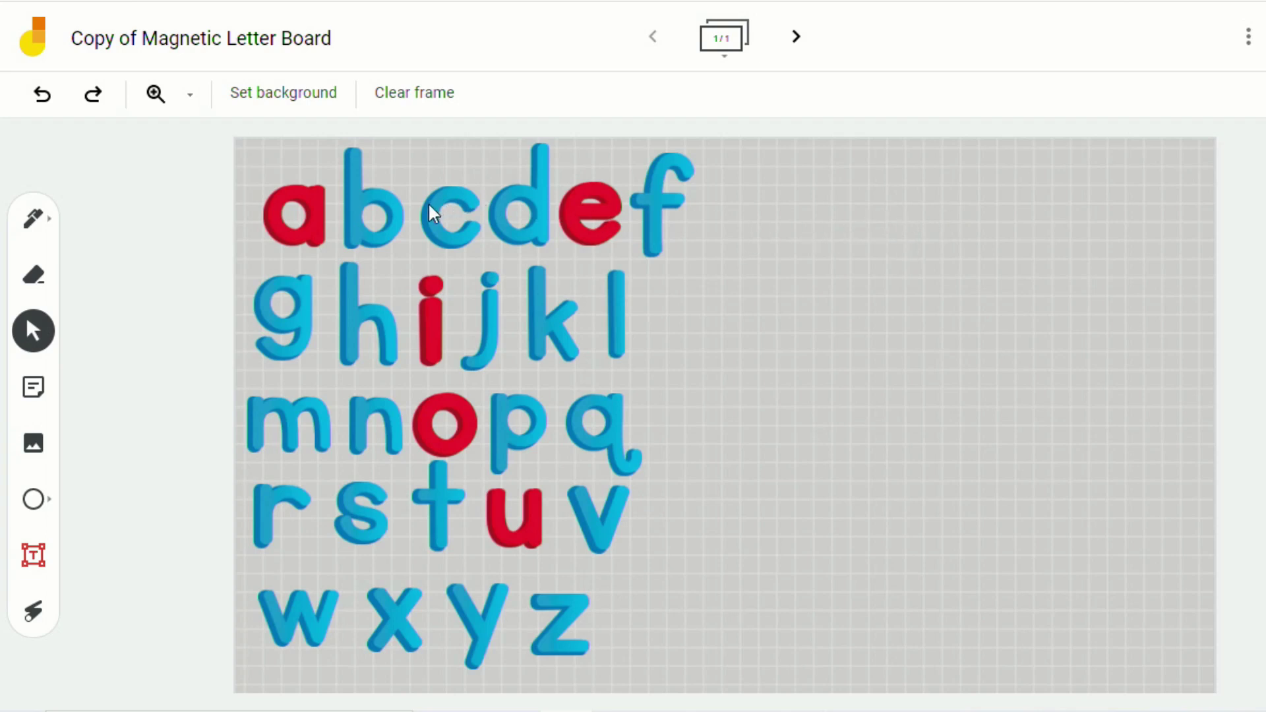
- Spell 'cat' with the c, red a and t magnet letters on the empty board area
drag(429, 202, 743, 301)
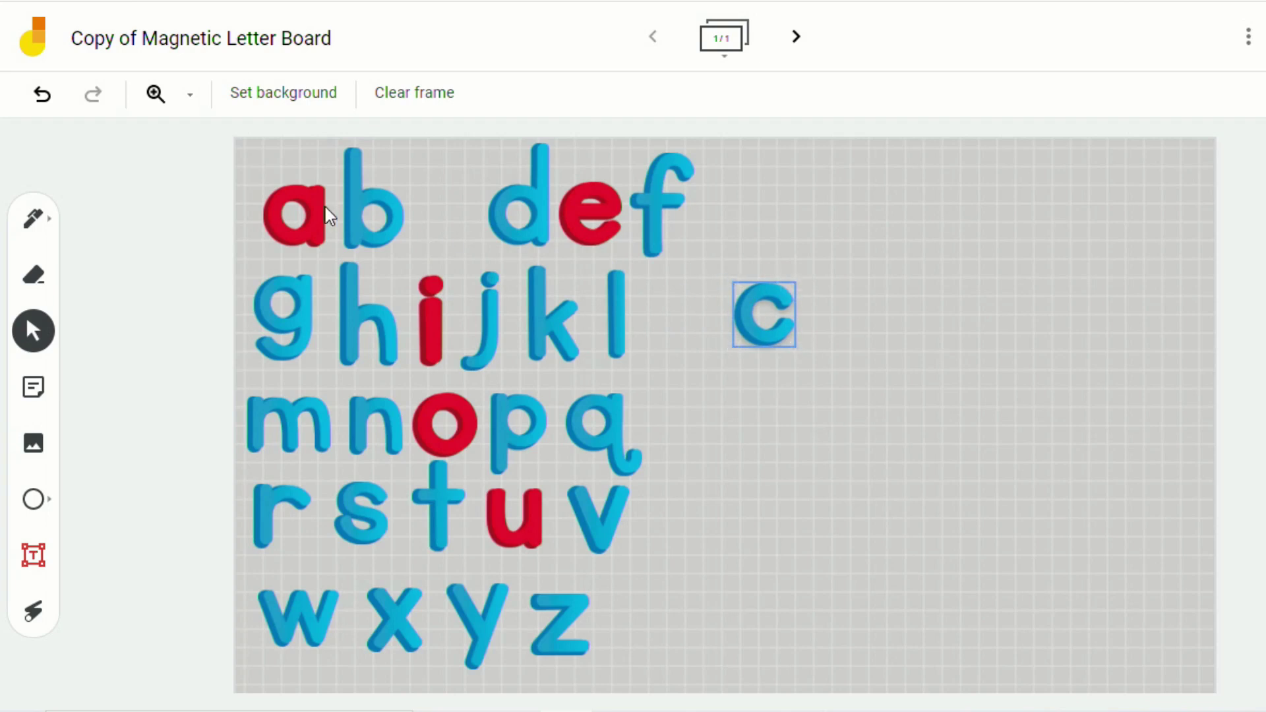
drag(323, 209, 860, 306)
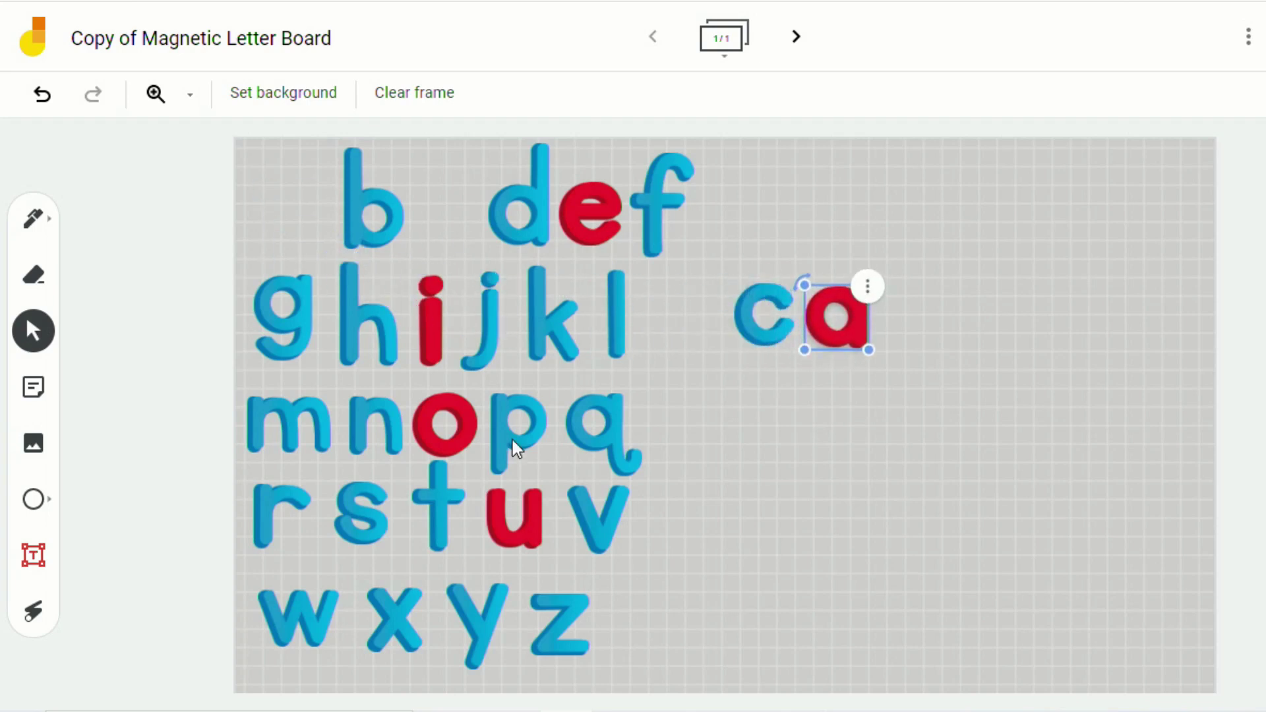
drag(446, 484, 926, 280)
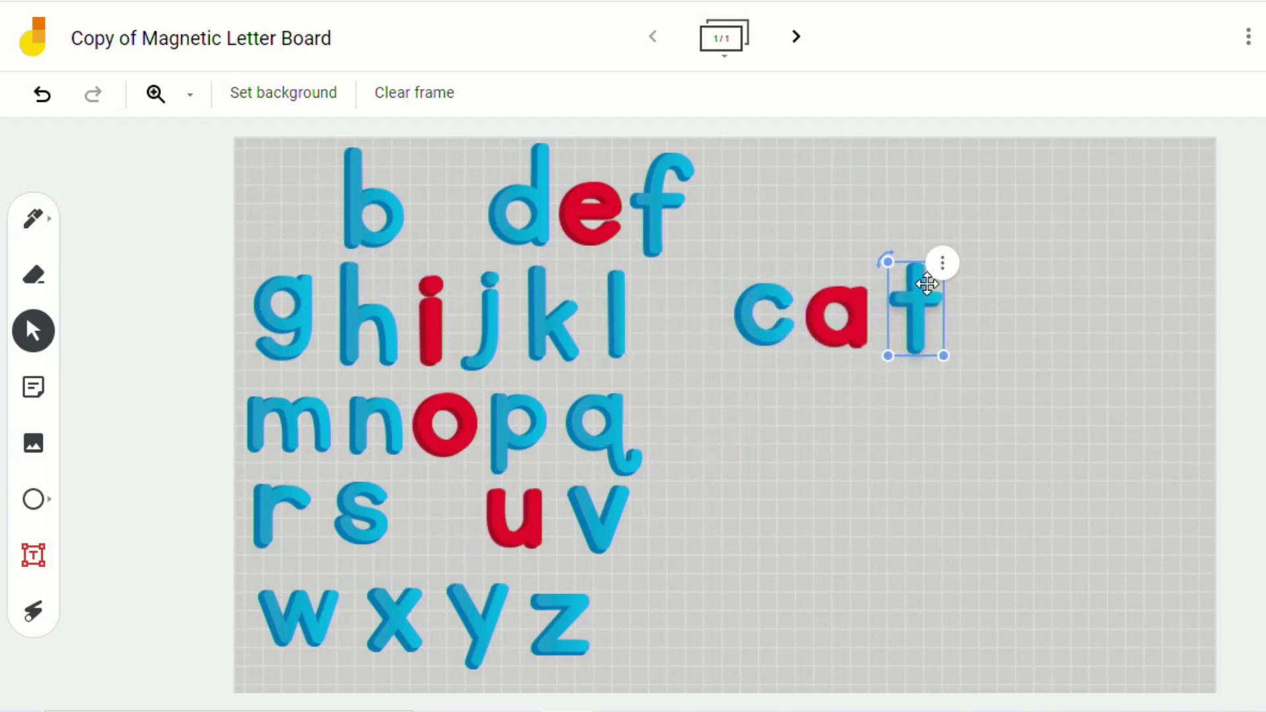
click(1066, 303)
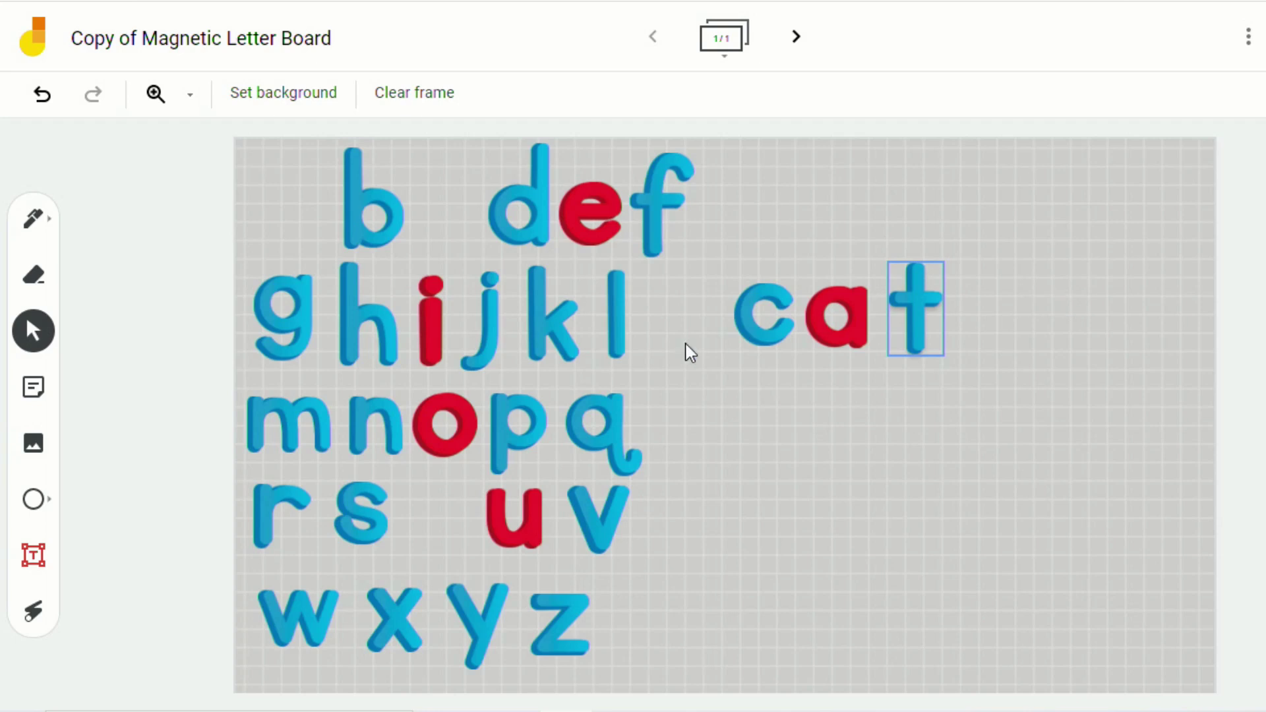
- Spell 'boy' below 'cat' using the b, red o and y letters
drag(372, 212, 786, 466)
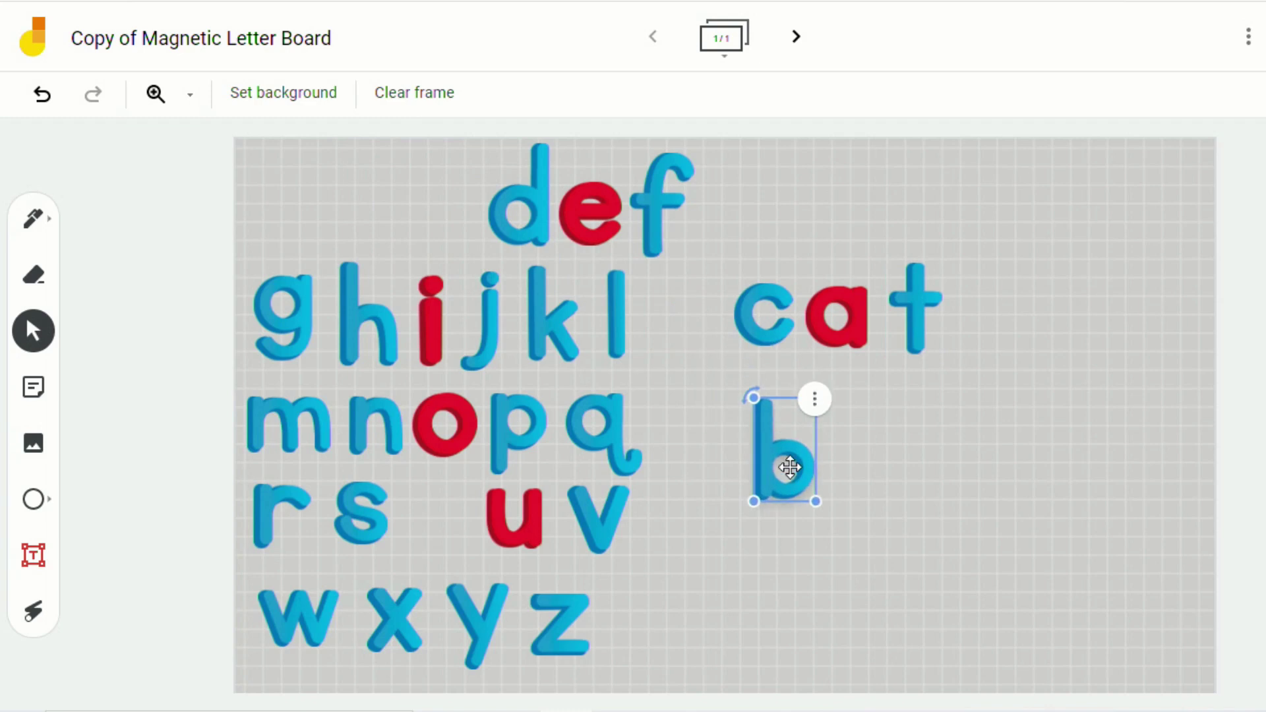
drag(456, 415, 865, 463)
click(642, 416)
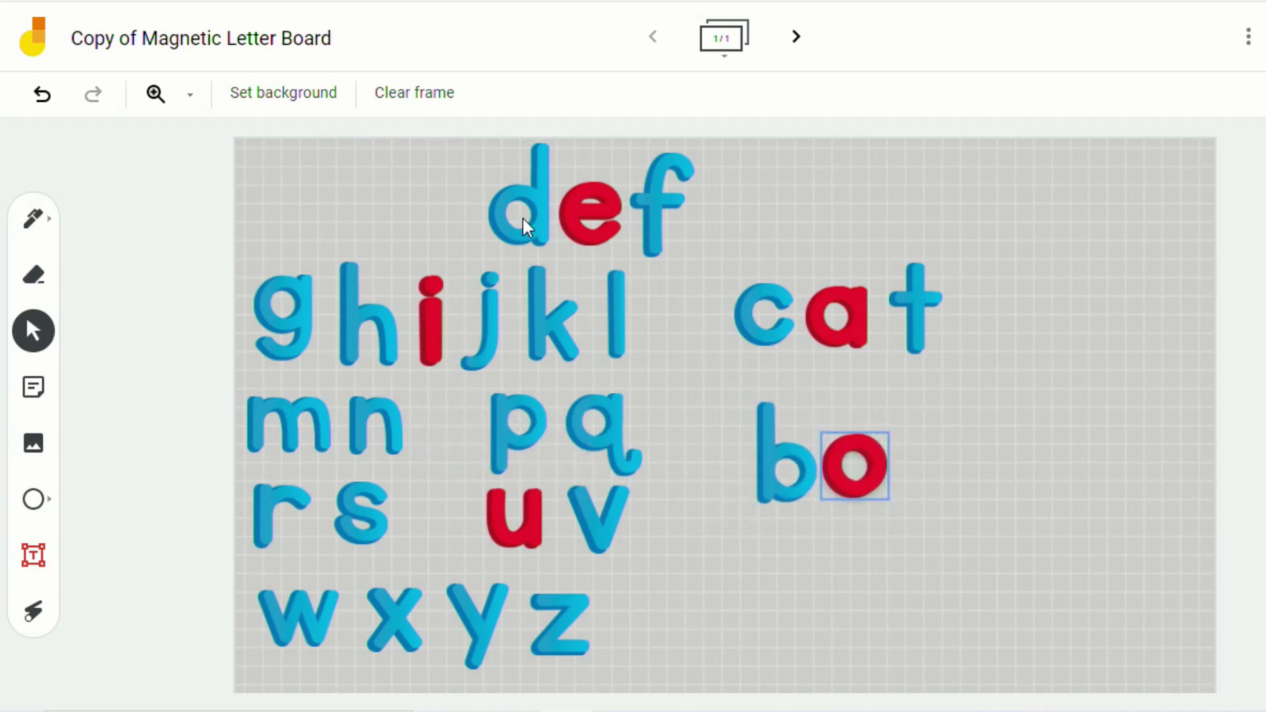
drag(481, 623, 930, 471)
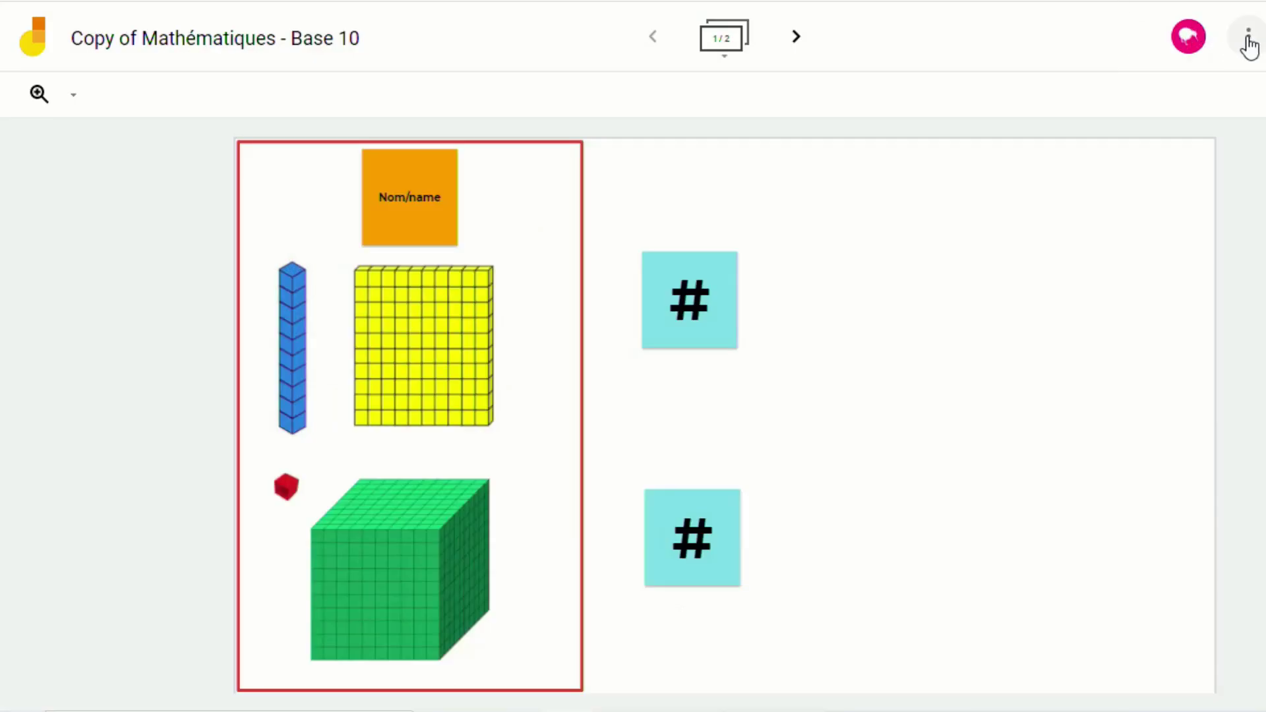
- Make an editable copy of the Base 10 board and relabel the first note #52
click(1248, 40)
click(1122, 339)
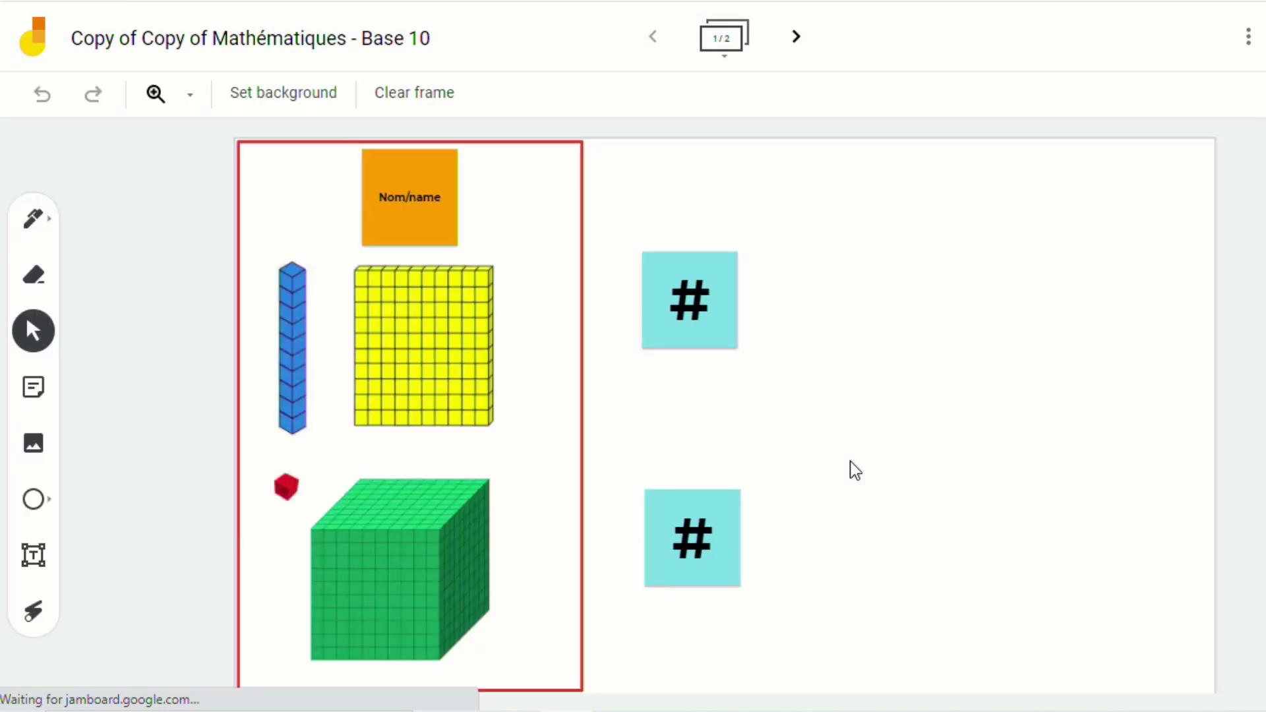
double_click(697, 317)
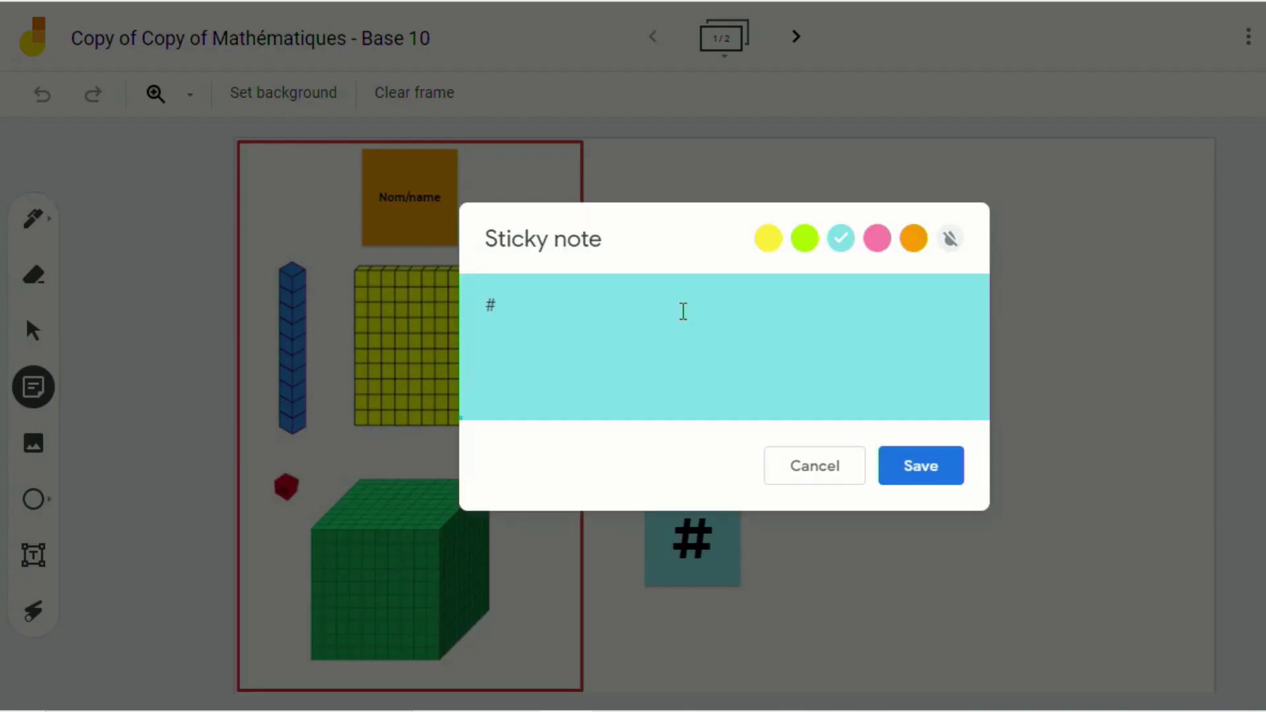
text(52)
click(952, 467)
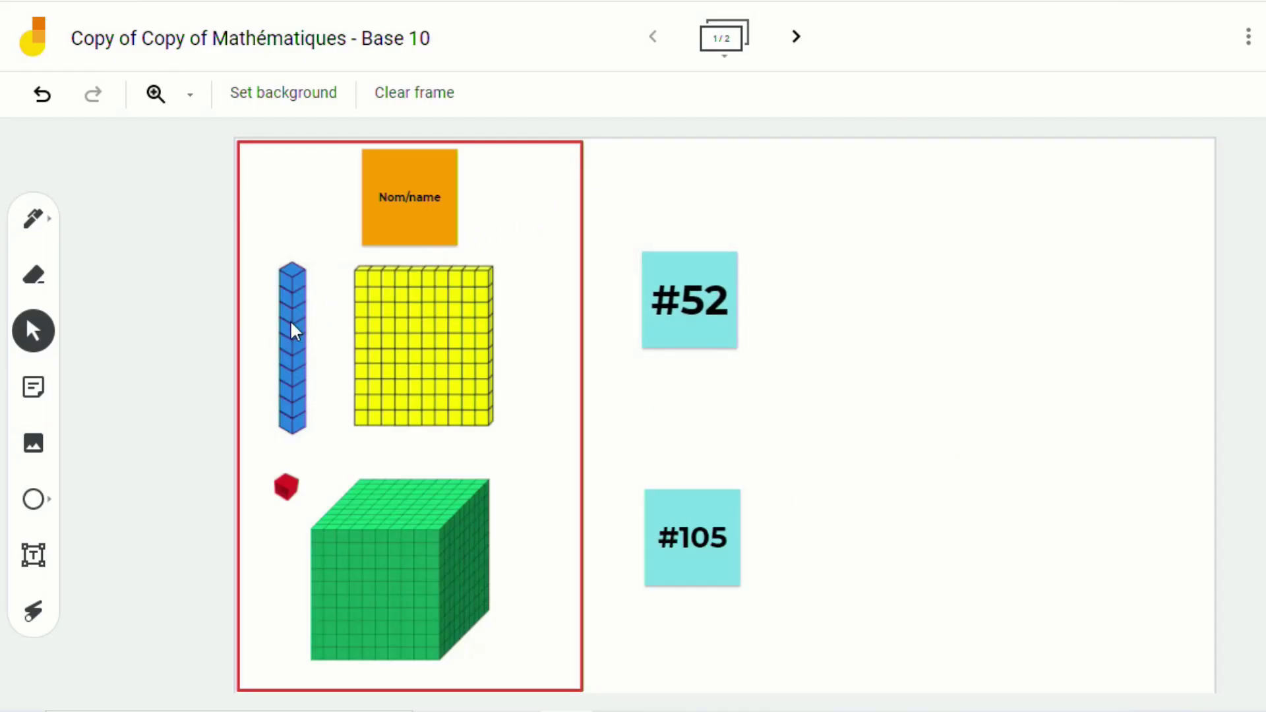
- Place a blue ten-rod beside #52 and paste a second one next to it
drag(292, 322, 904, 282)
key(ctrl+c)
key(ctrl+v)
key(ctrl+v)
key(ctrl+v)
key(ctrl+v)
- Complete 52 with a fifth ten-rod and two red unit cubes beside the #52 note
drag(834, 316, 974, 275)
click(298, 506)
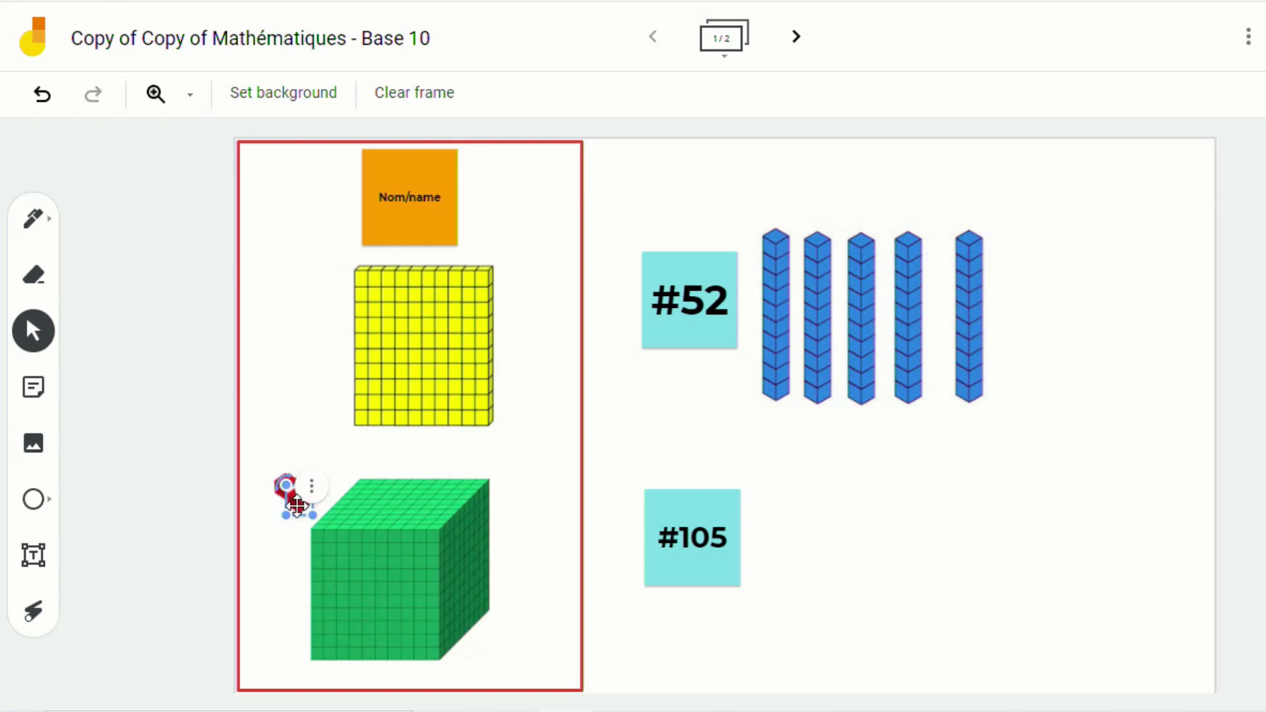
key(ctrl+c)
key(ctrl+v)
drag(287, 489, 1063, 267)
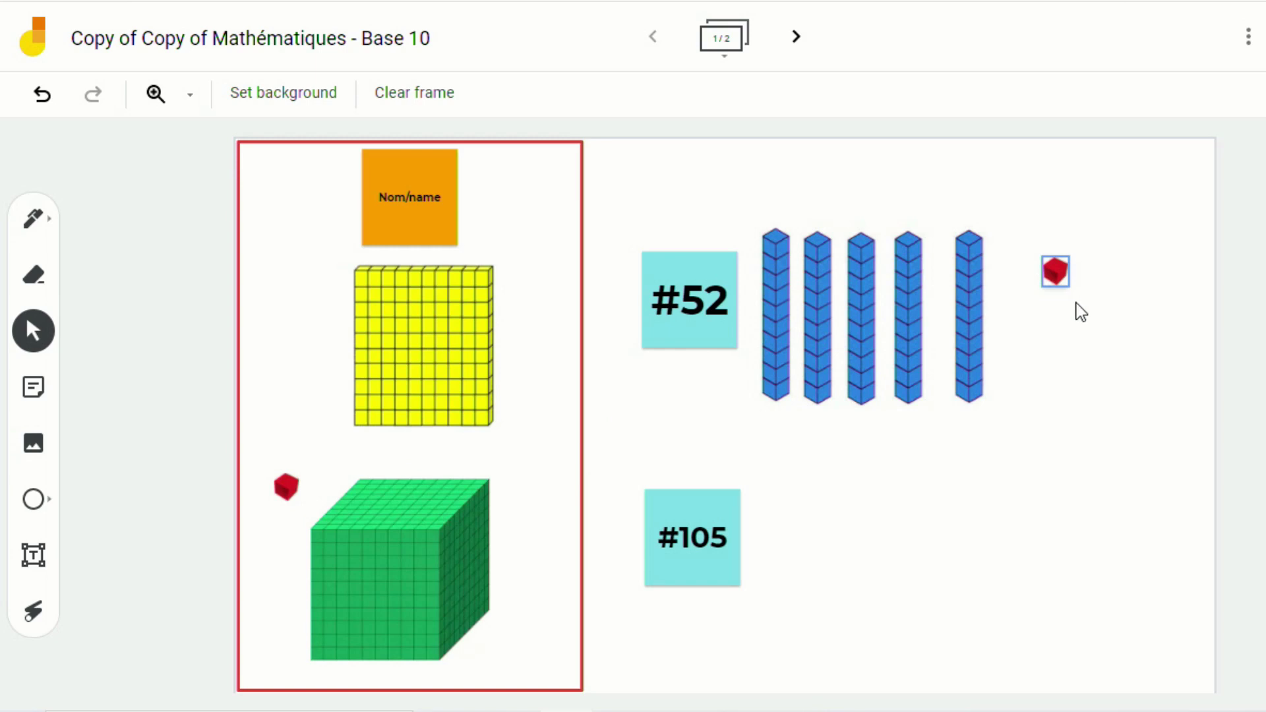
click(1055, 272)
key(ctrl+d)
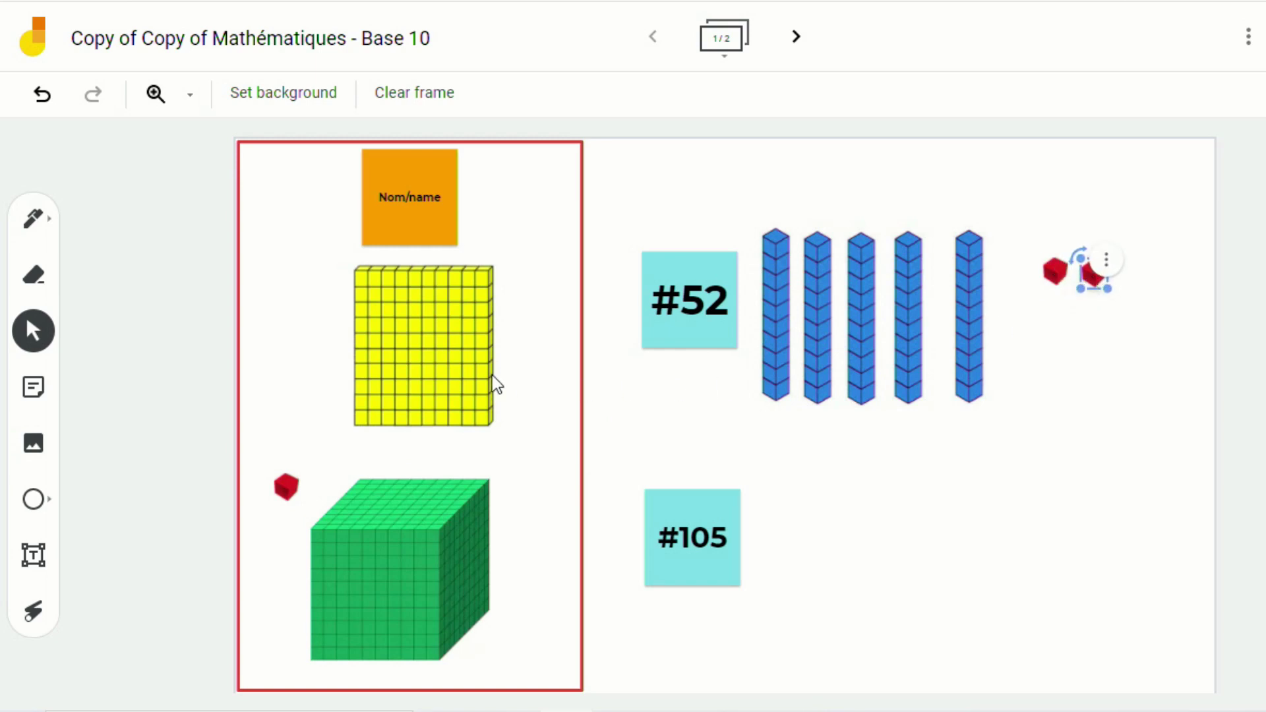
- Place a copy of the yellow hundred flat beside the #105 note
click(444, 367)
key(ctrl+d)
drag(452, 362, 831, 554)
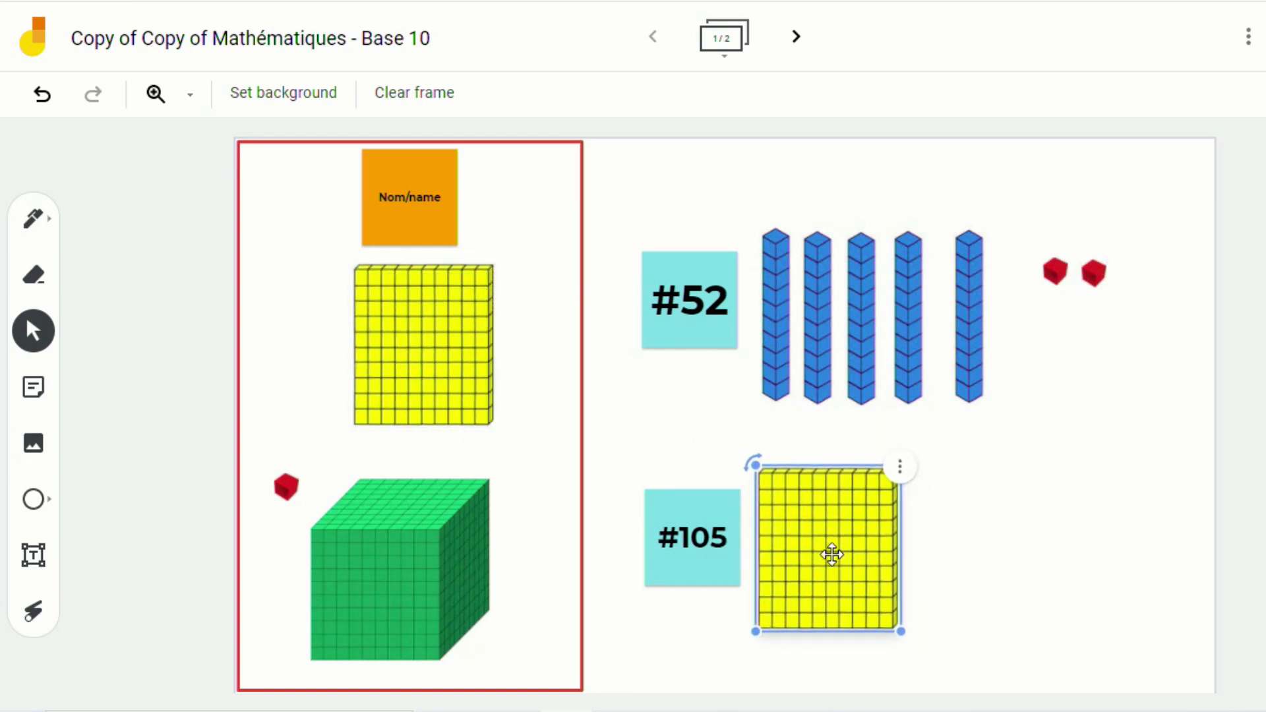
click(288, 487)
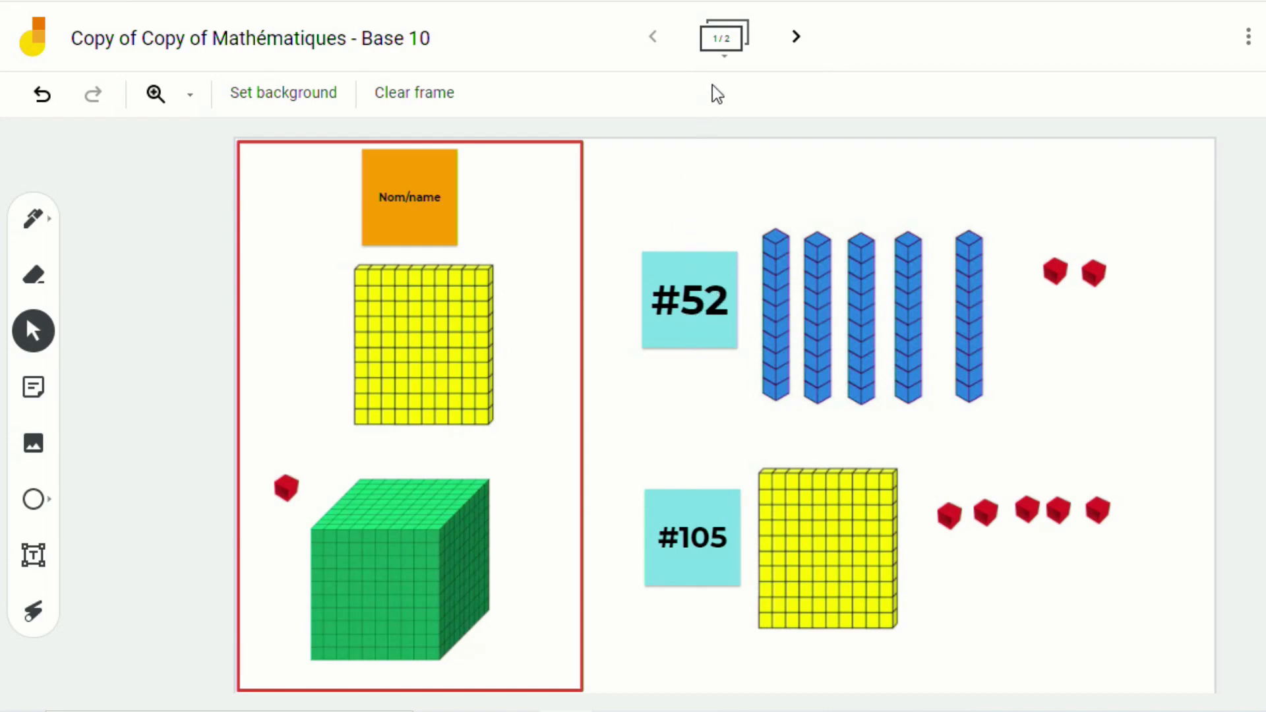
- Duplicate frame 1 of the finished base-10 board from the frame bar
click(724, 56)
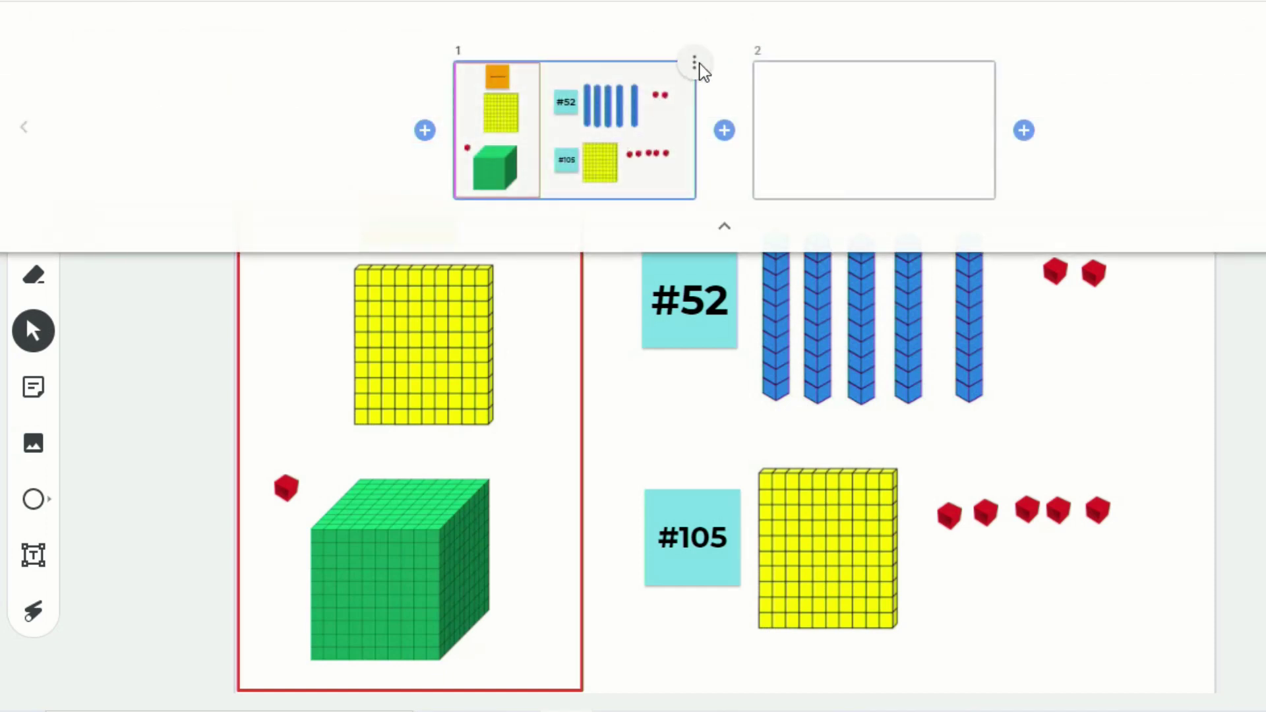
click(698, 64)
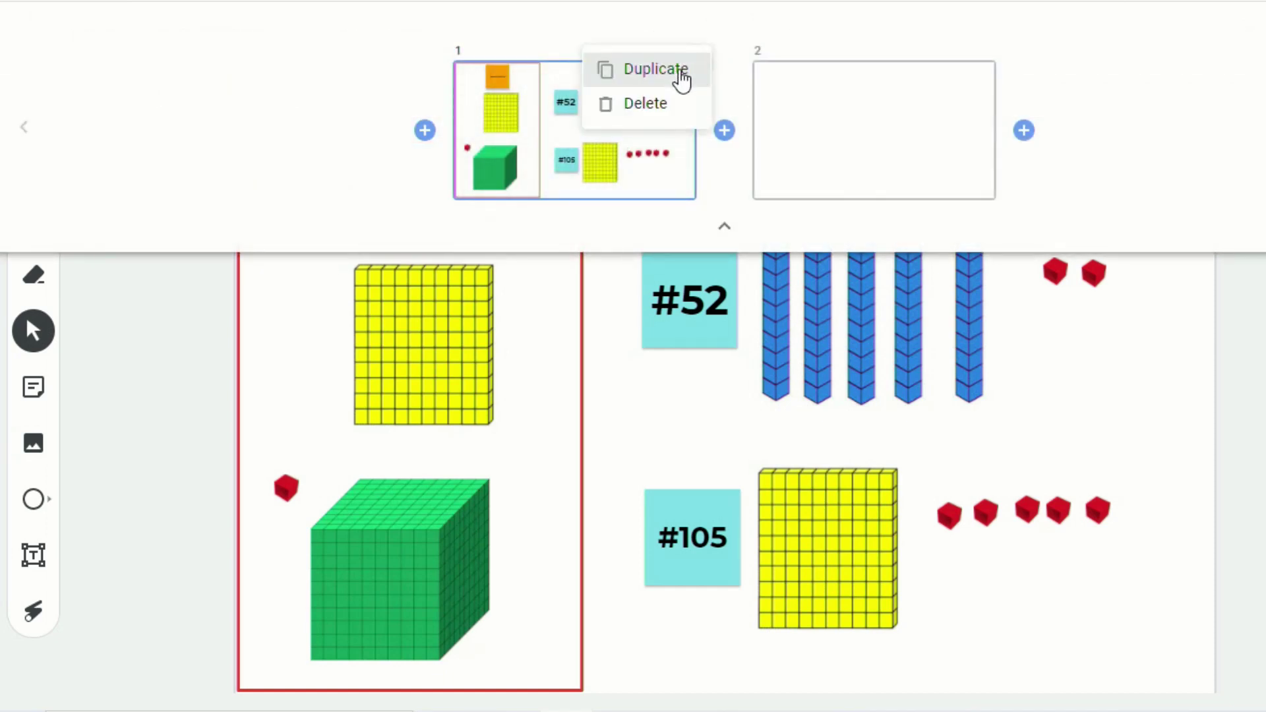
click(681, 77)
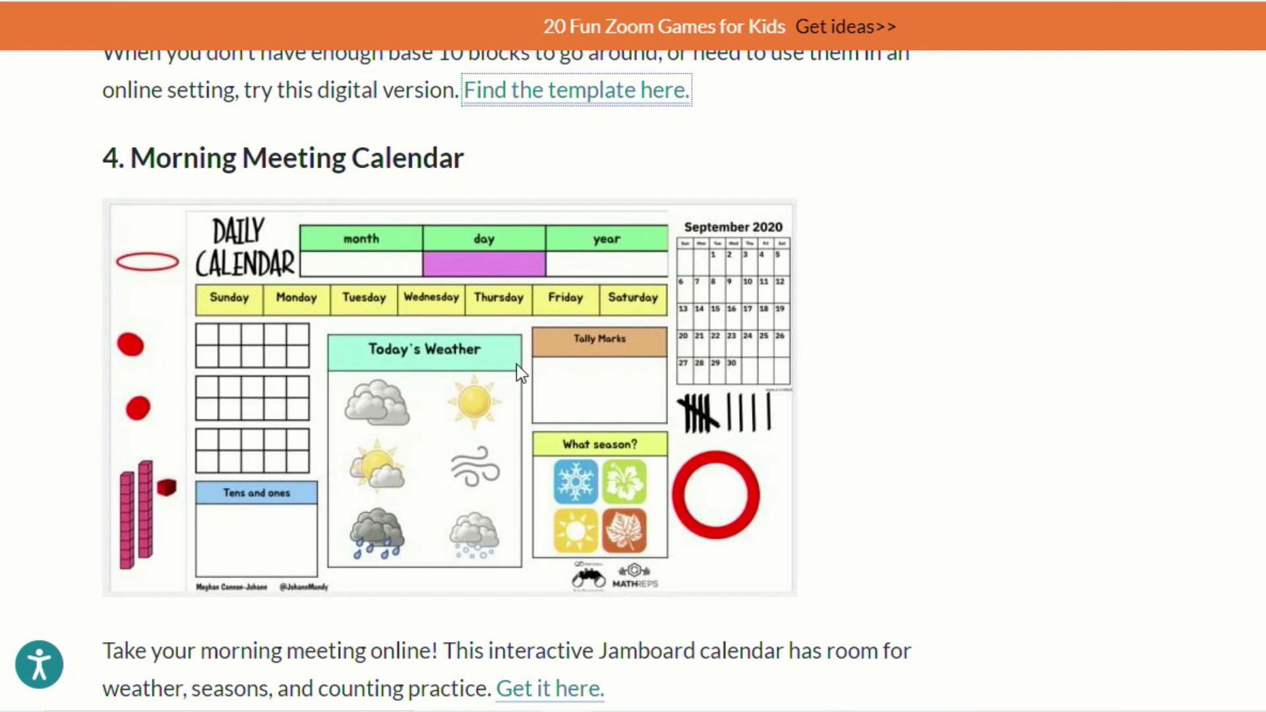
- Scroll down through the remaining Jamboard template ideas in the WeAreTeachers article
scroll(956, 432, down, 8)
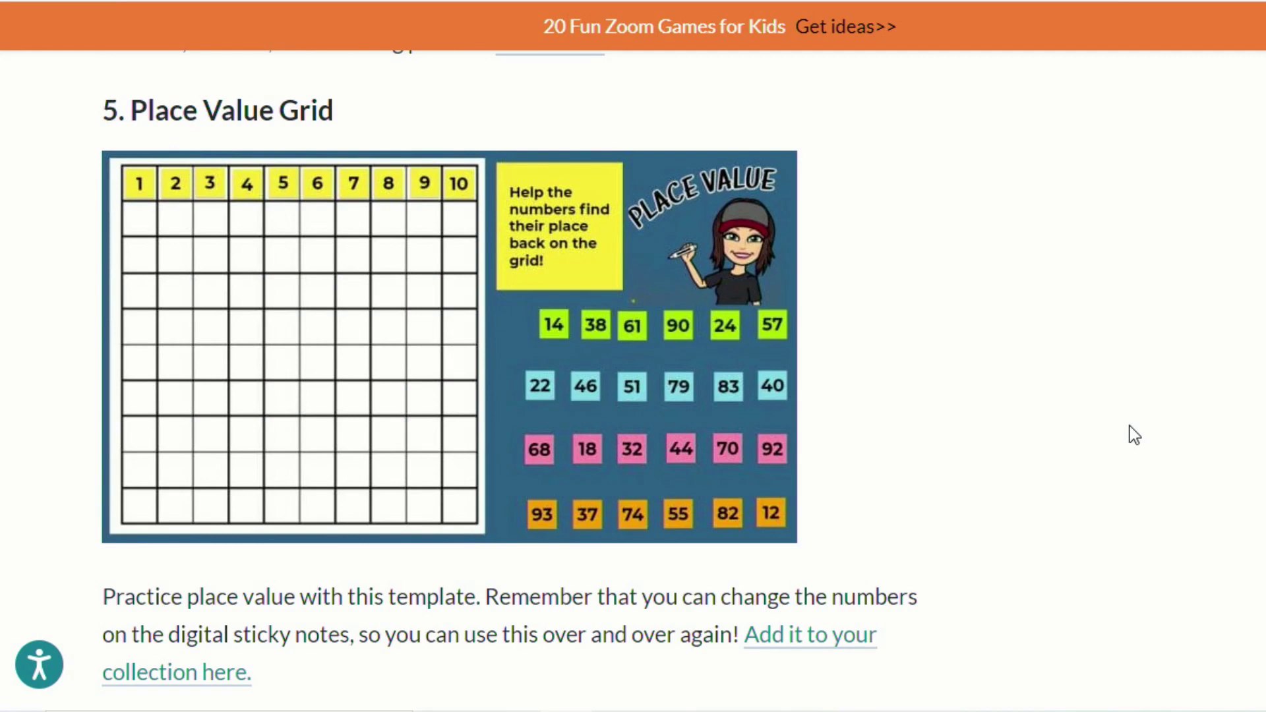
scroll(1134, 435, down, 10)
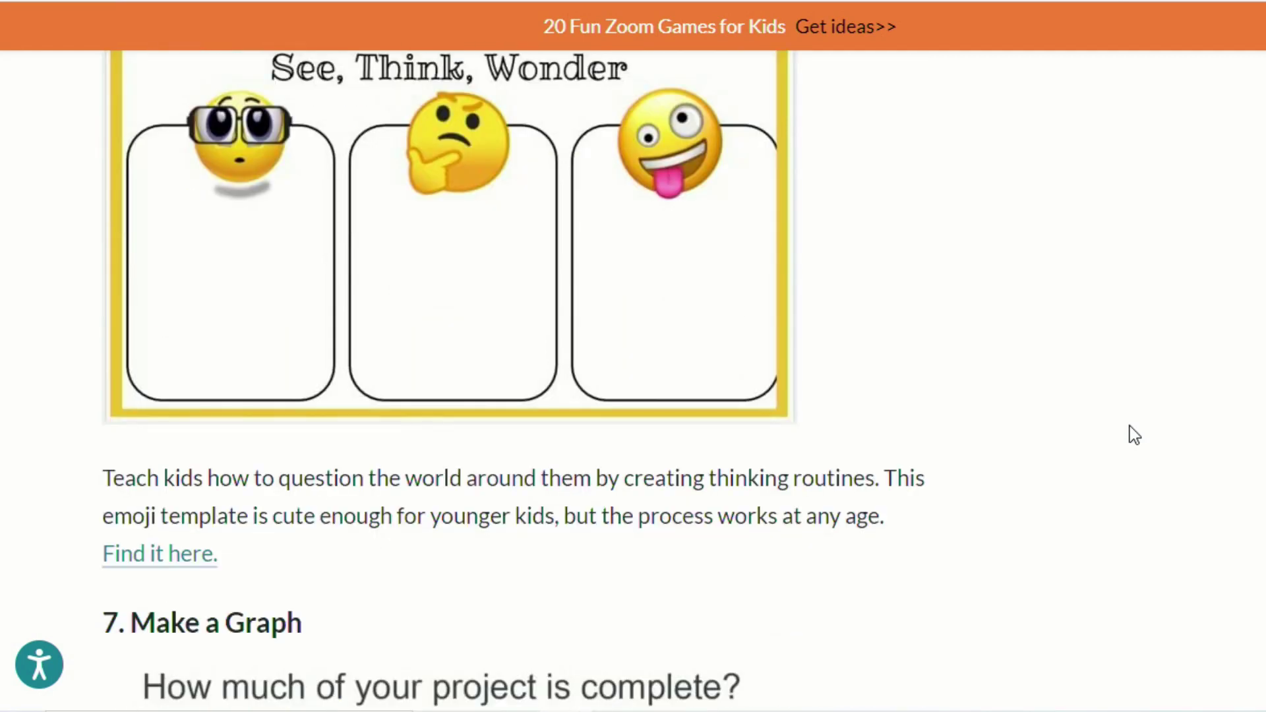
scroll(1134, 435, down, 15)
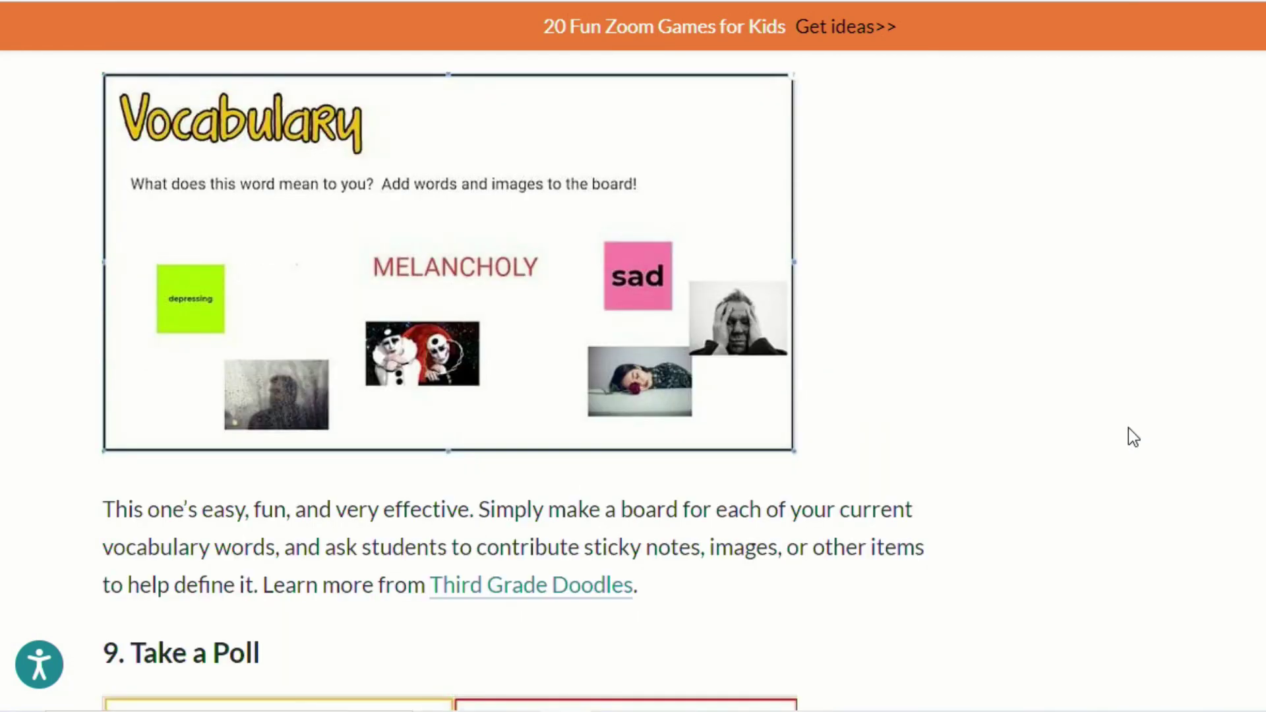
scroll(1133, 437, down, 16)
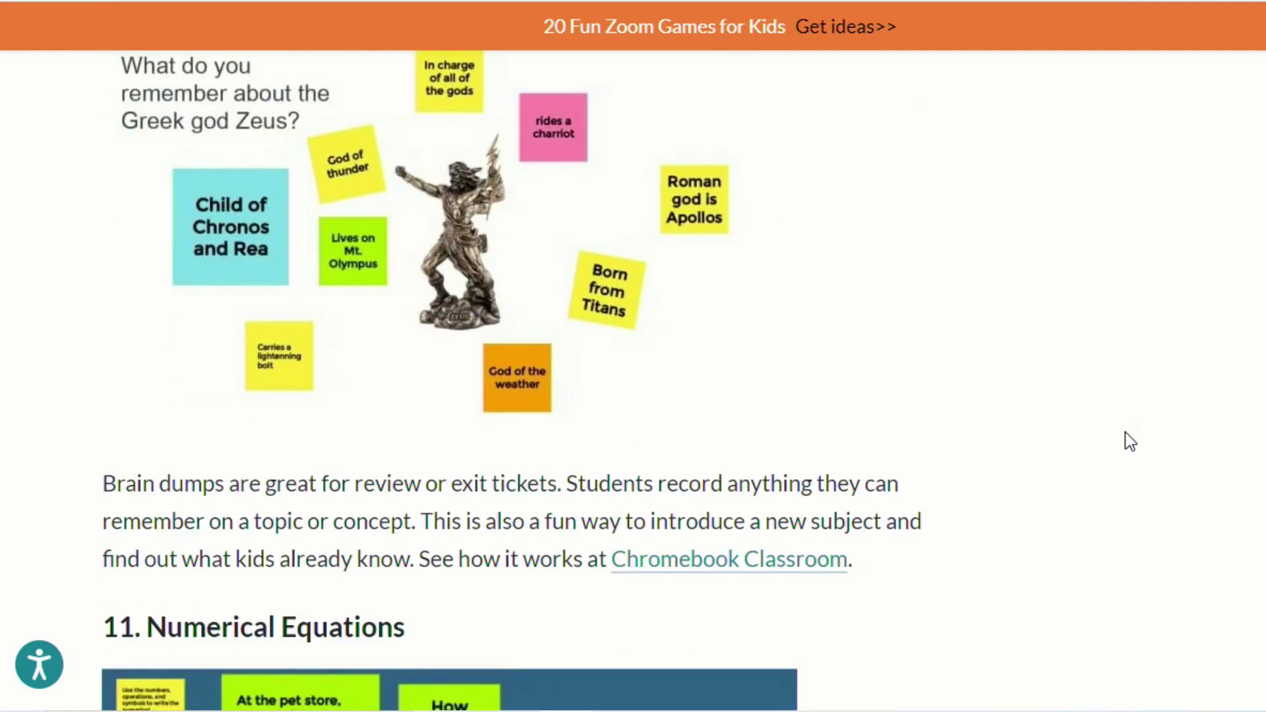
scroll(1124, 435, down, 15)
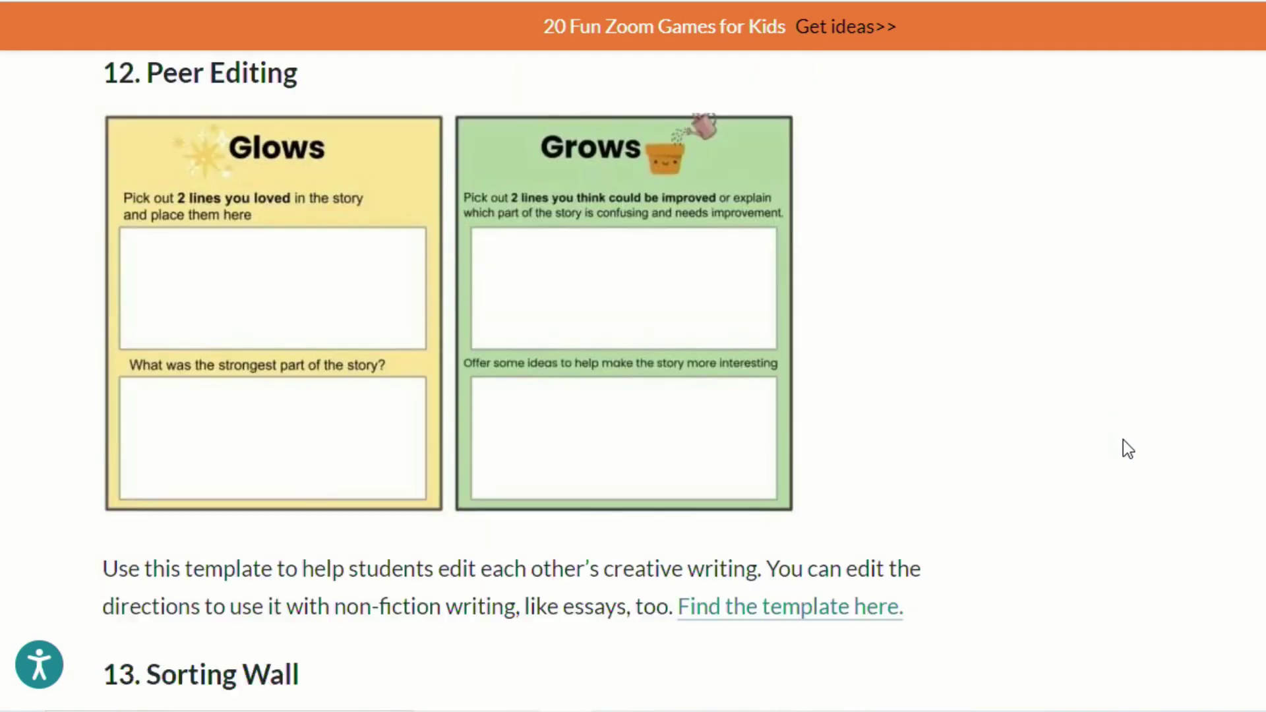
scroll(1121, 439, down, 20)
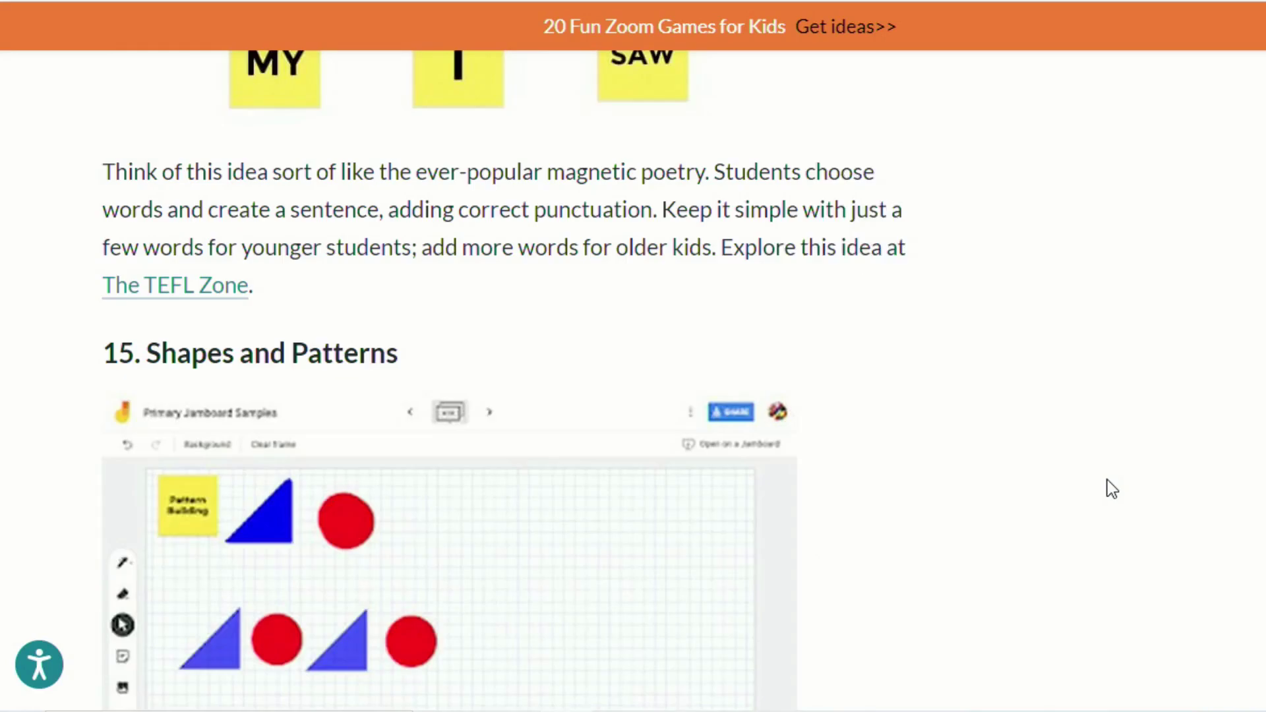
scroll(1111, 502, down, 16)
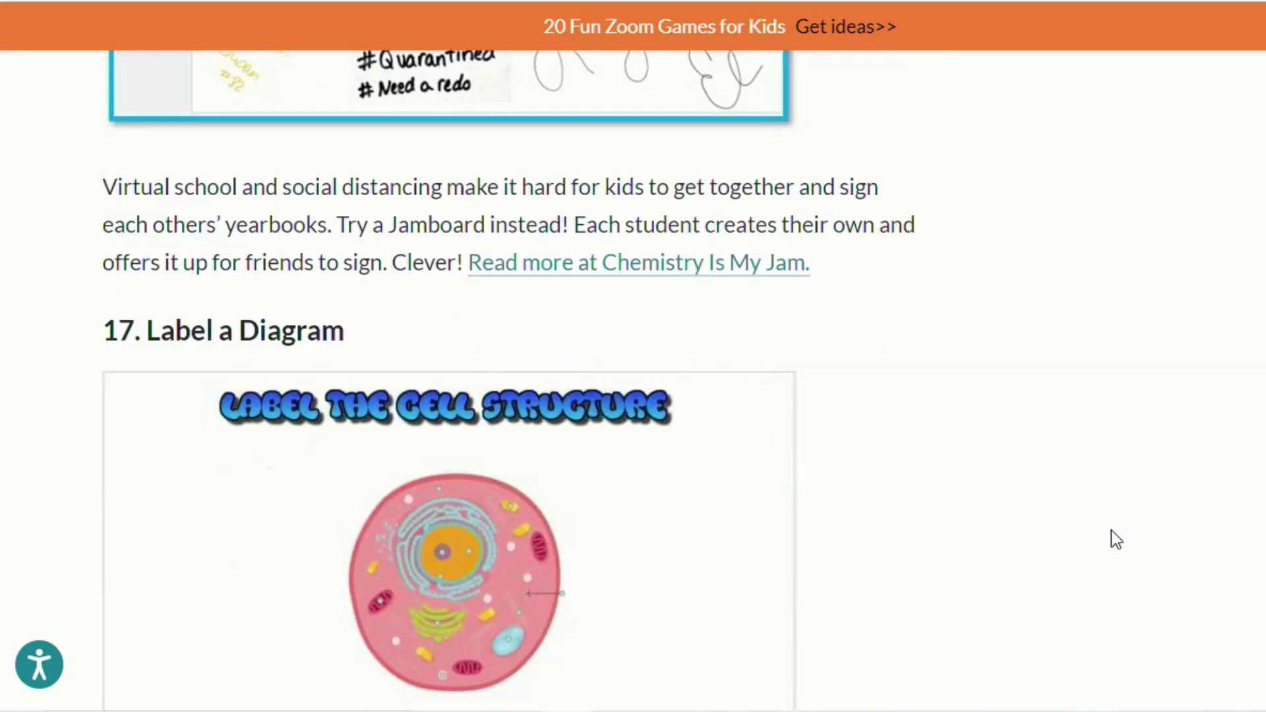
scroll(1108, 540, down, 8)
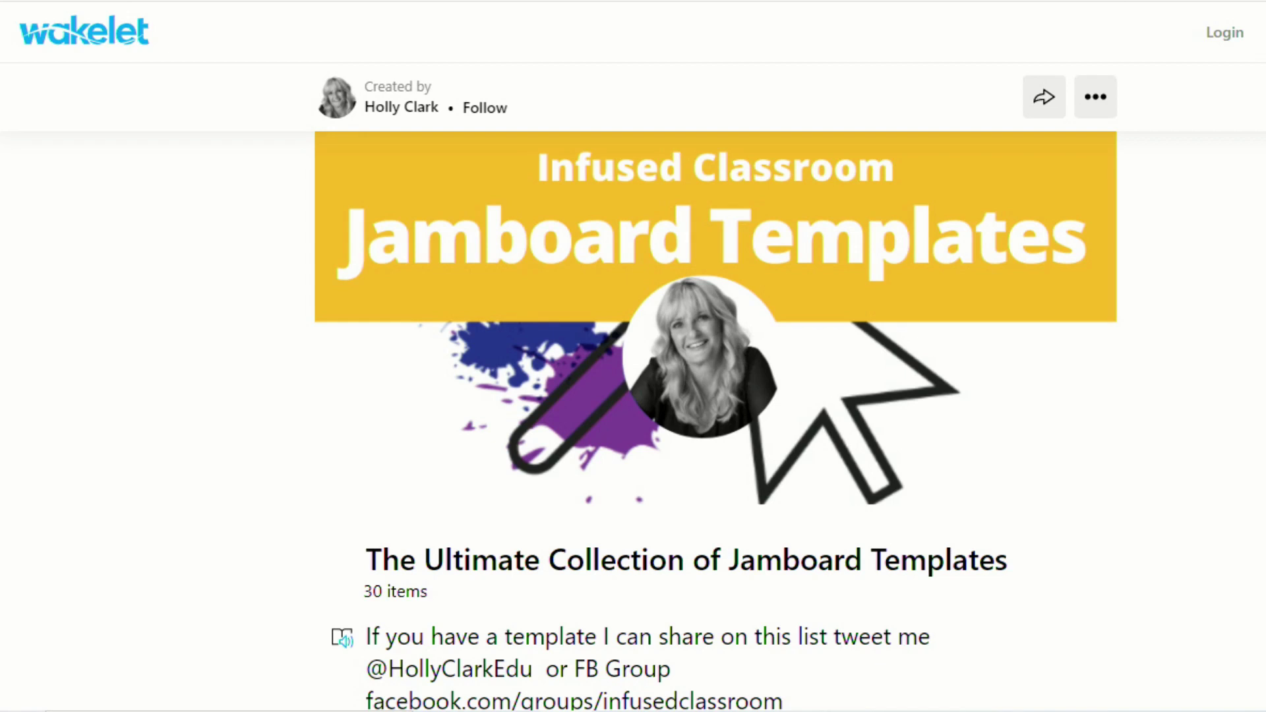
- Scroll down the Wakelet collection to reach the Plot Jam template card
scroll(716, 421, down, 6)
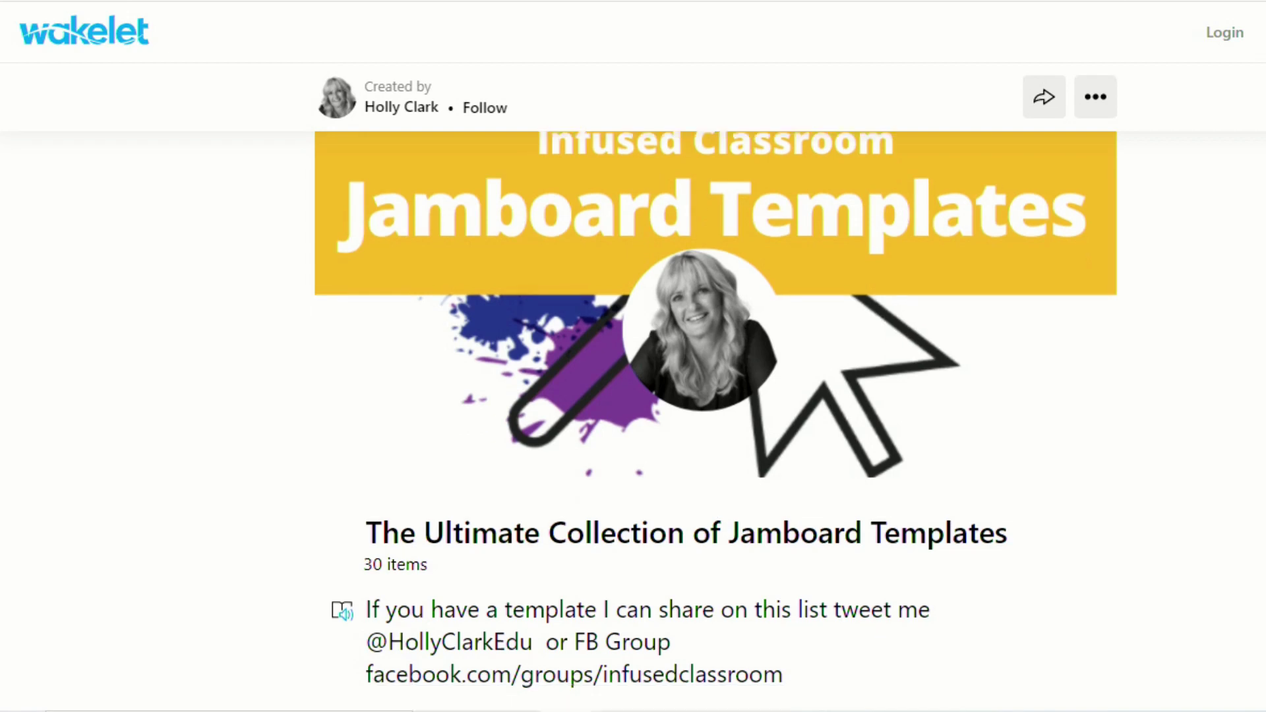
scroll(704, 422, down, 5)
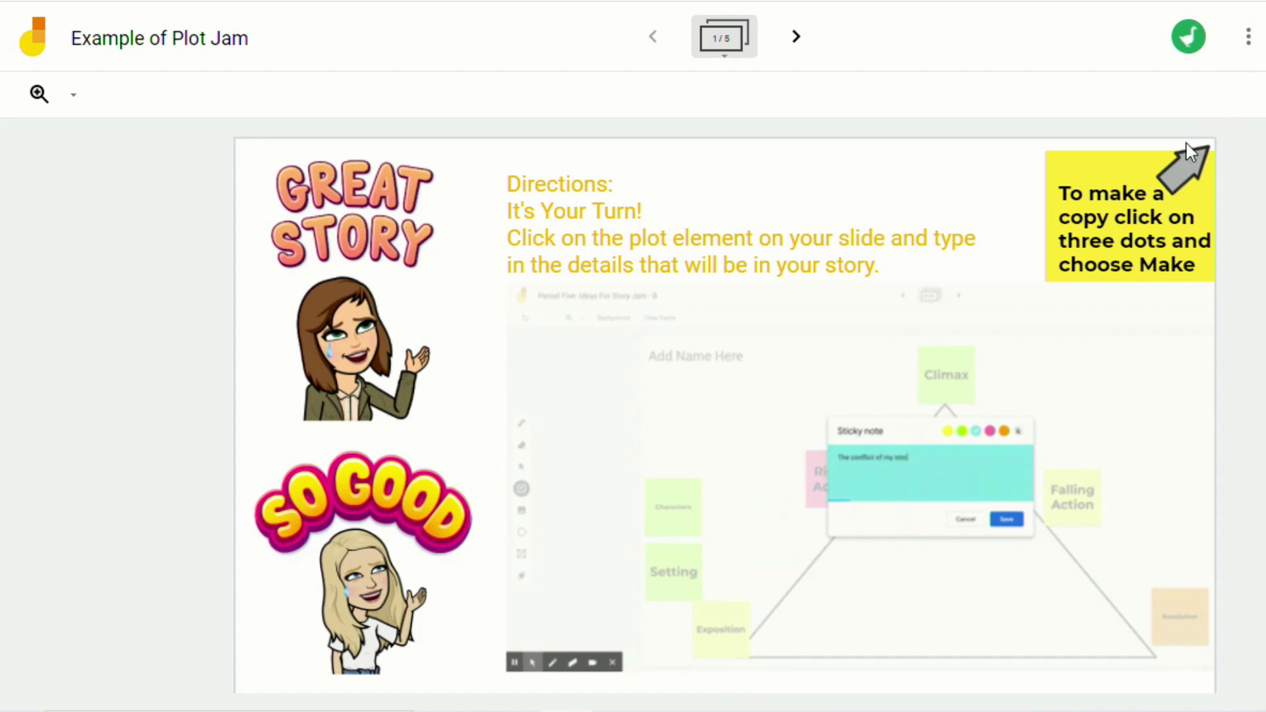
- Step through the Plot Jam frames: plot elements, Example Story, plot triangle, and blank last frame
key(Right)
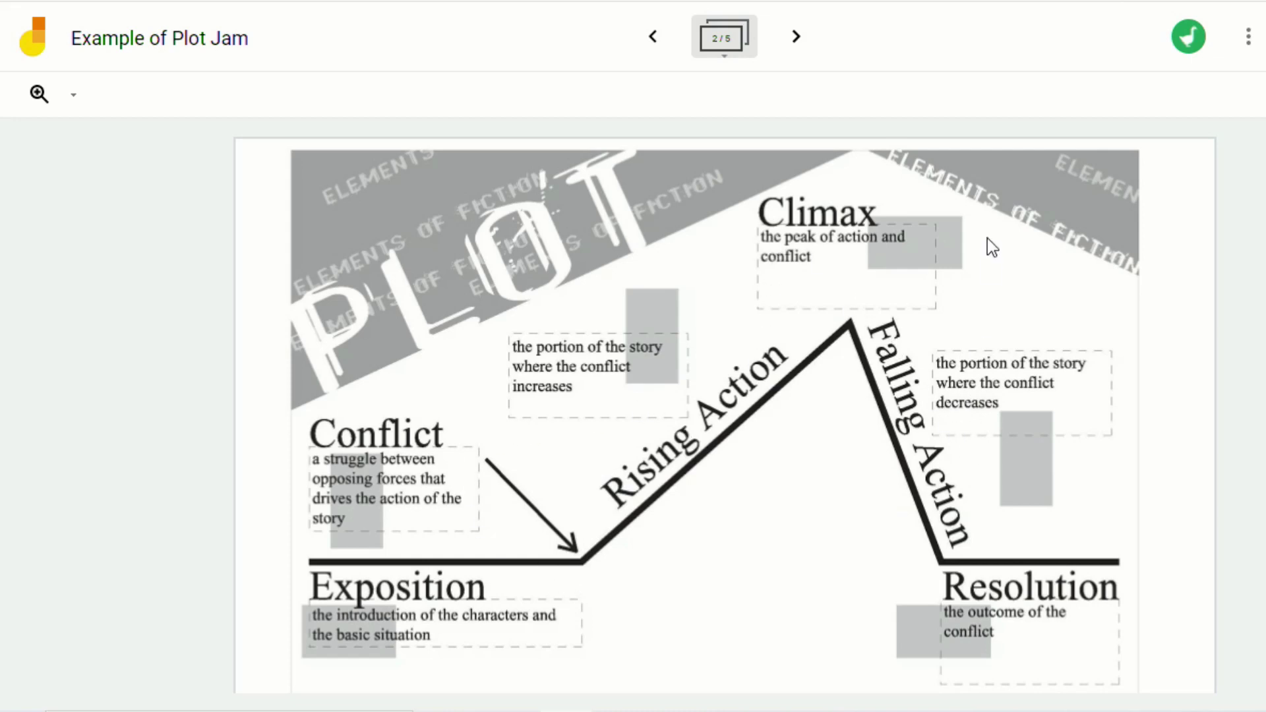
click(795, 37)
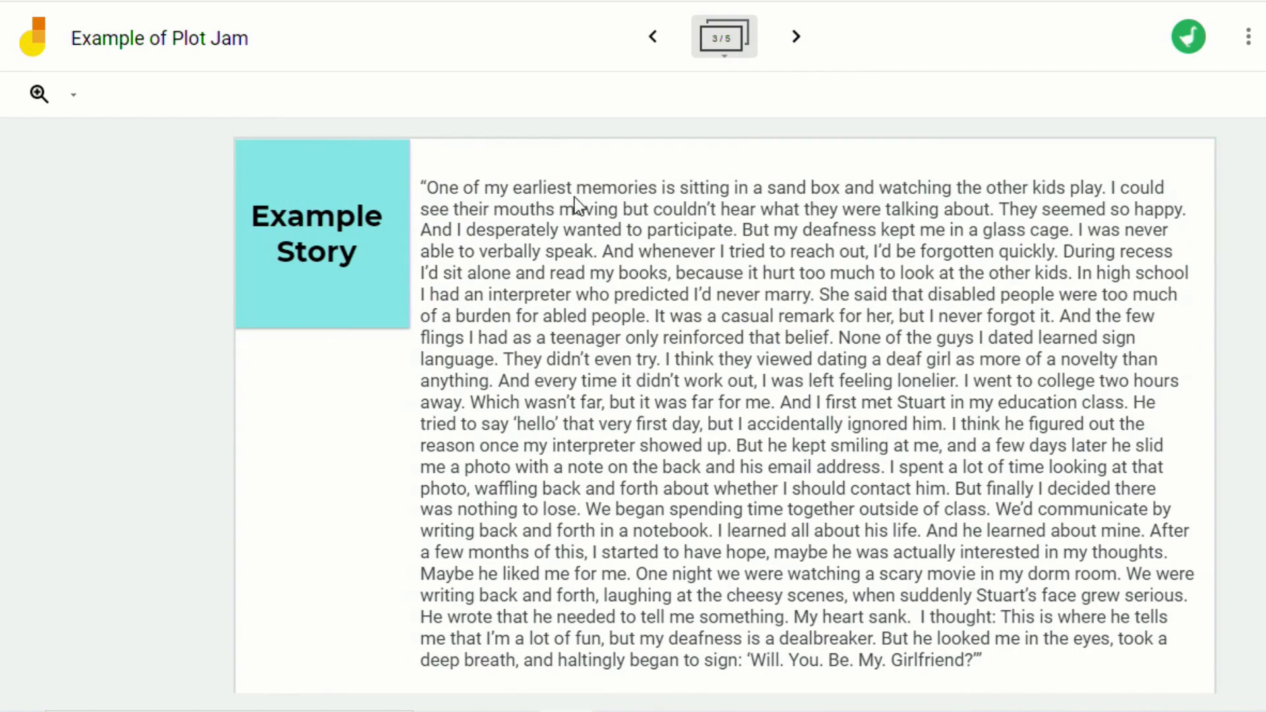
click(794, 39)
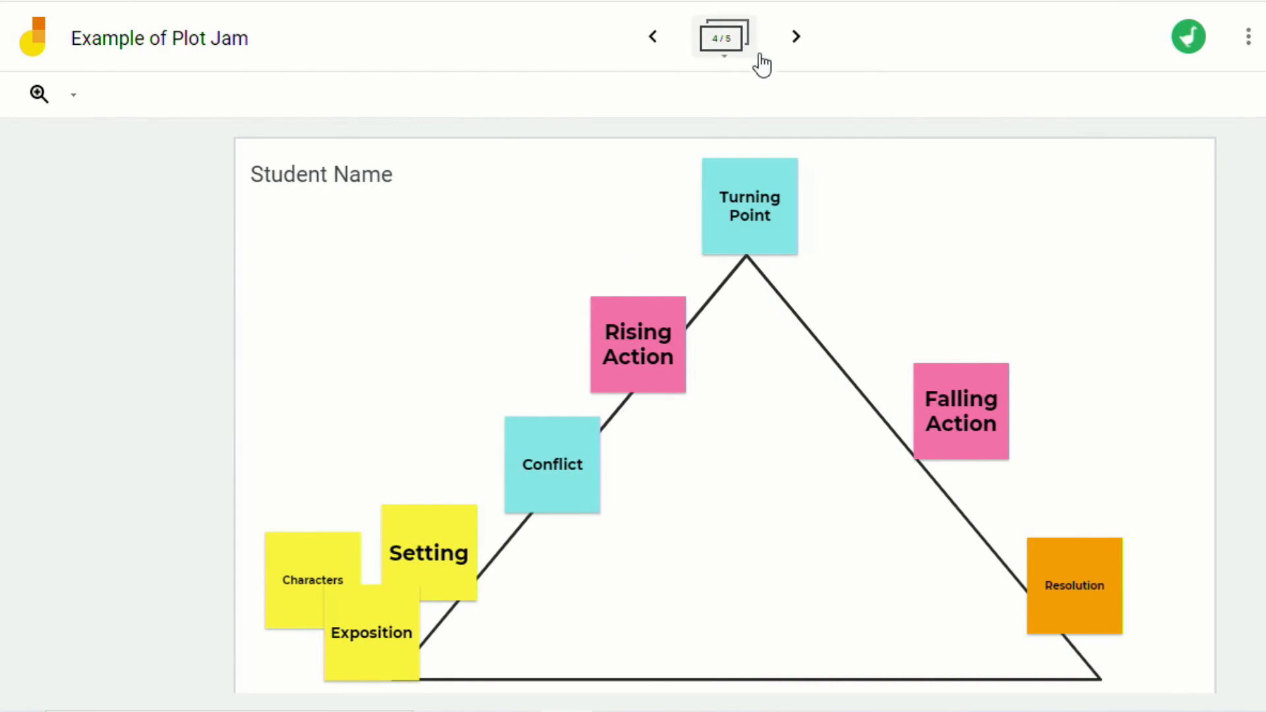
click(796, 38)
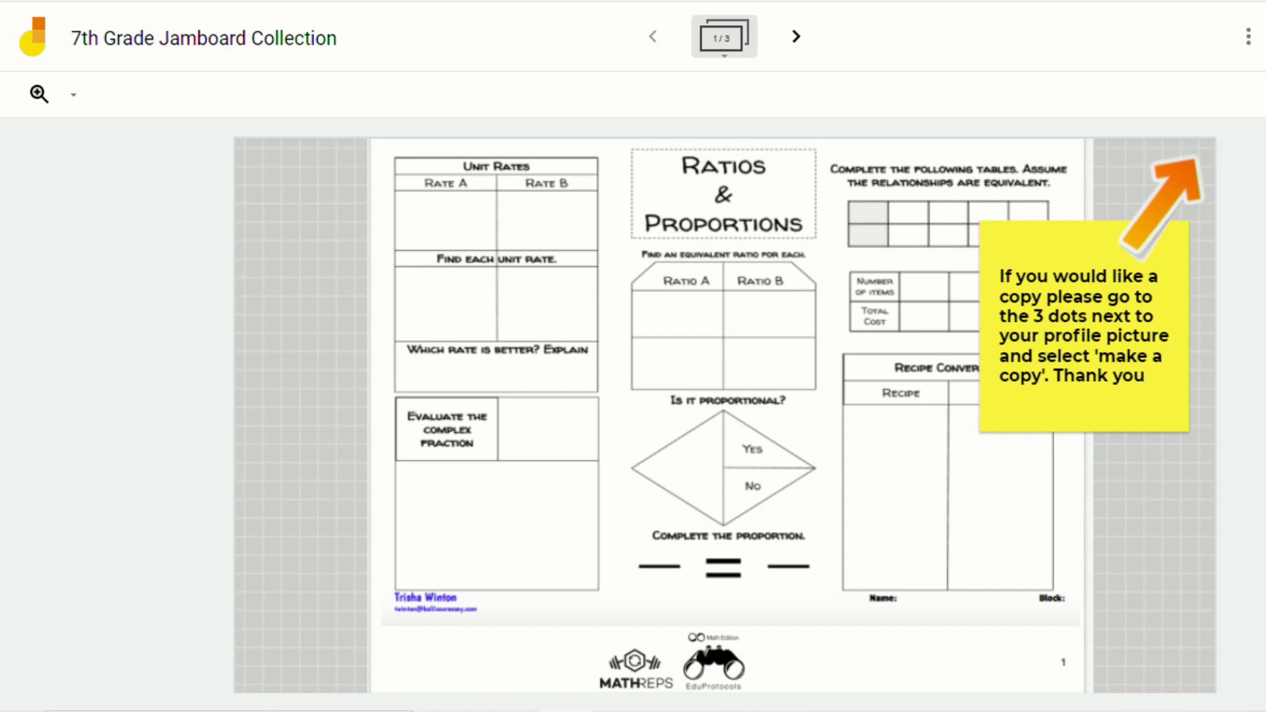
- Advance through the 7th Grade collection to the Signed Numbers frame and the third math frame
click(799, 45)
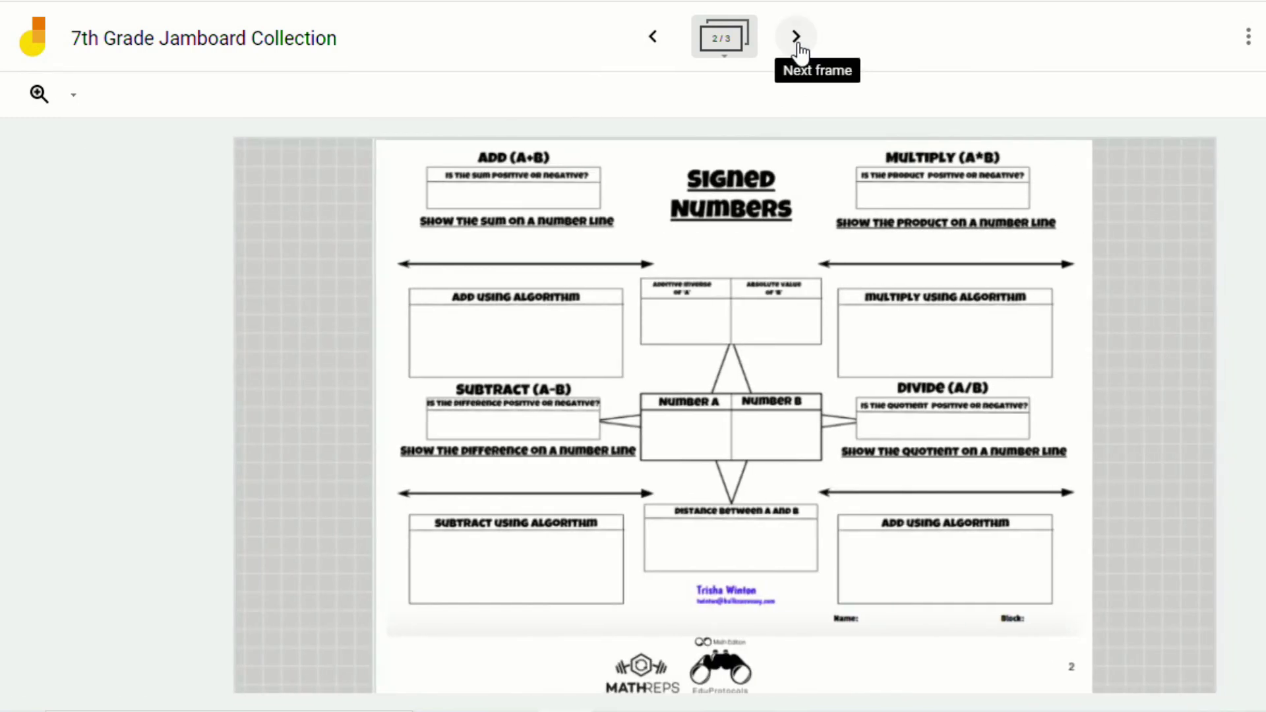
click(799, 45)
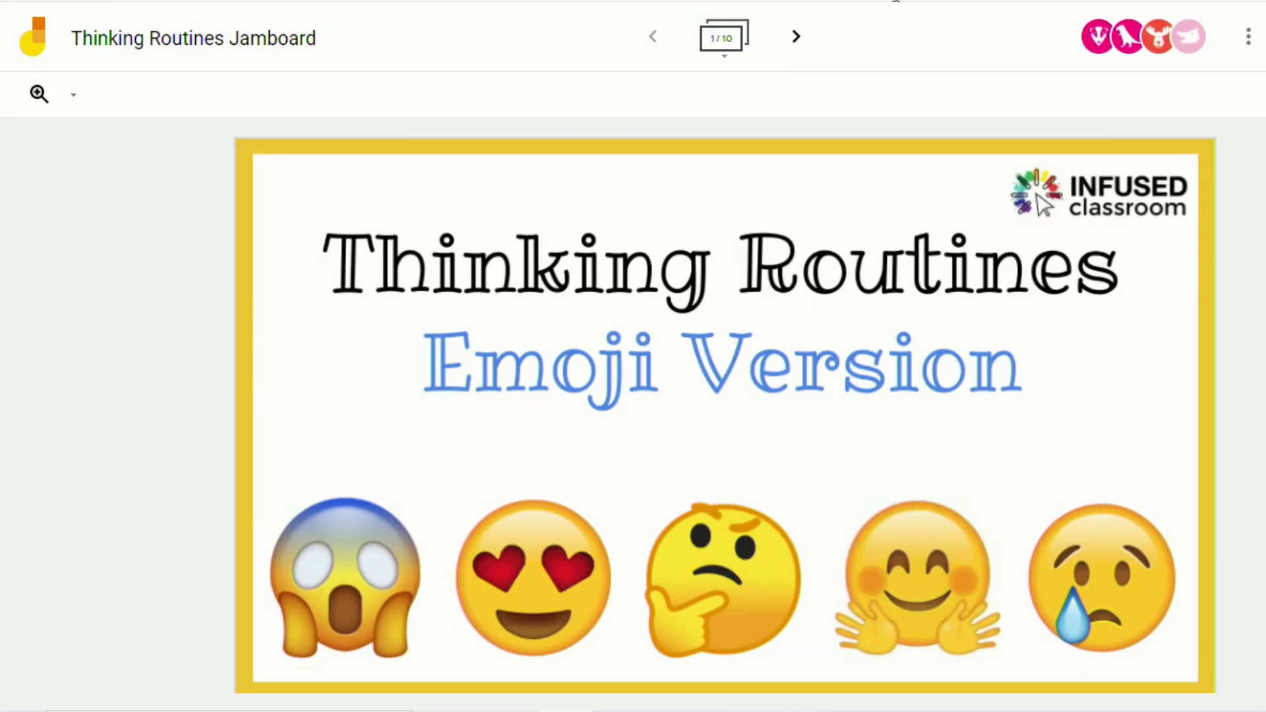
- Step through all ten Thinking Routines frames, from See, Think, Wonder to I Used to Think
click(796, 41)
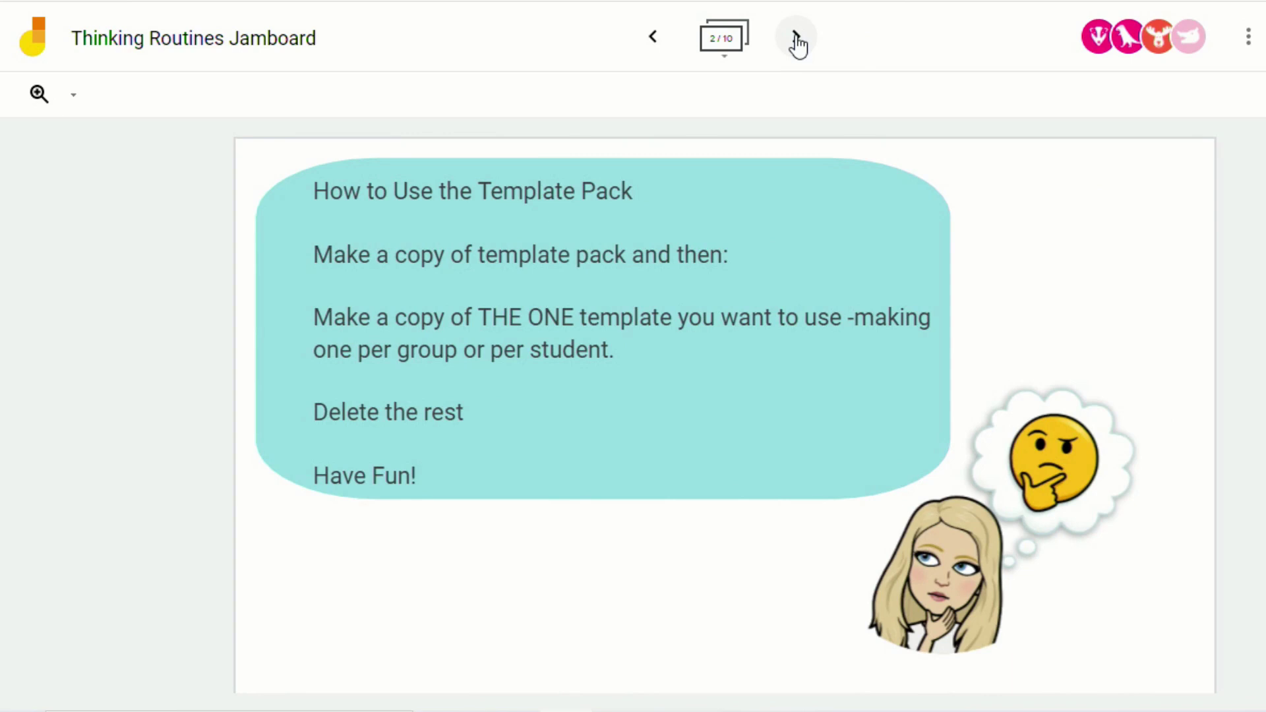
click(796, 40)
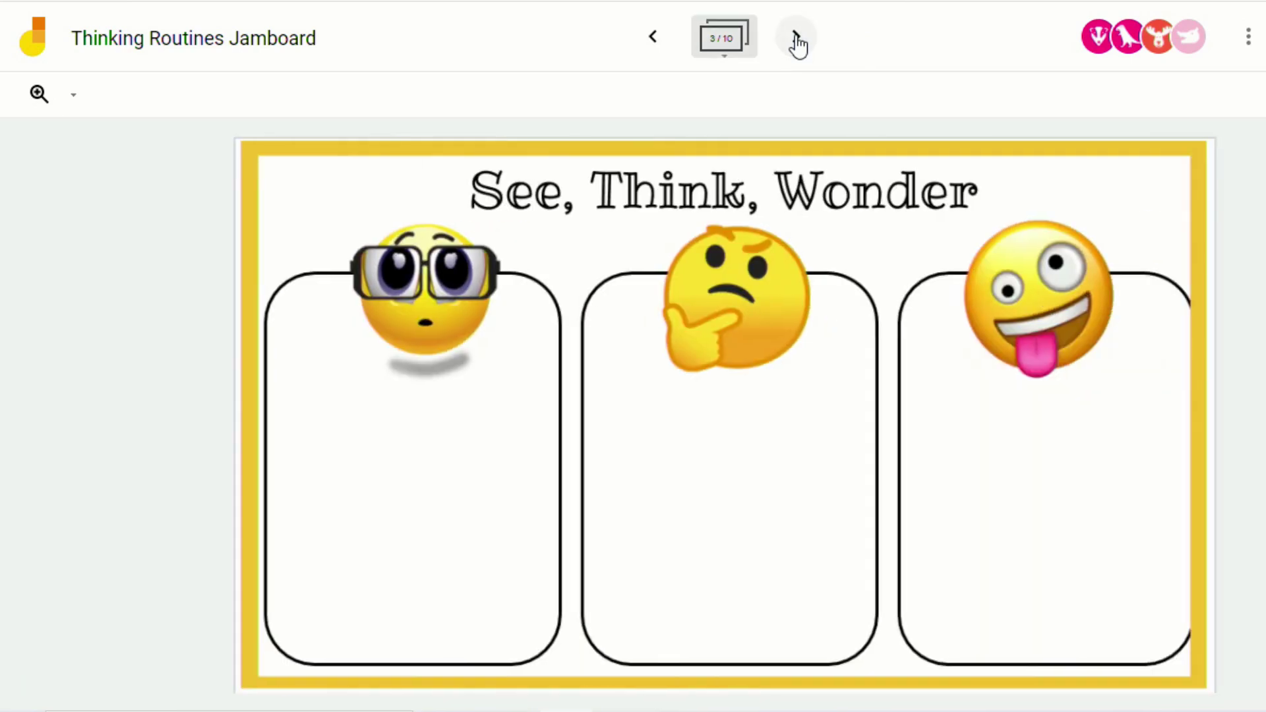
click(796, 40)
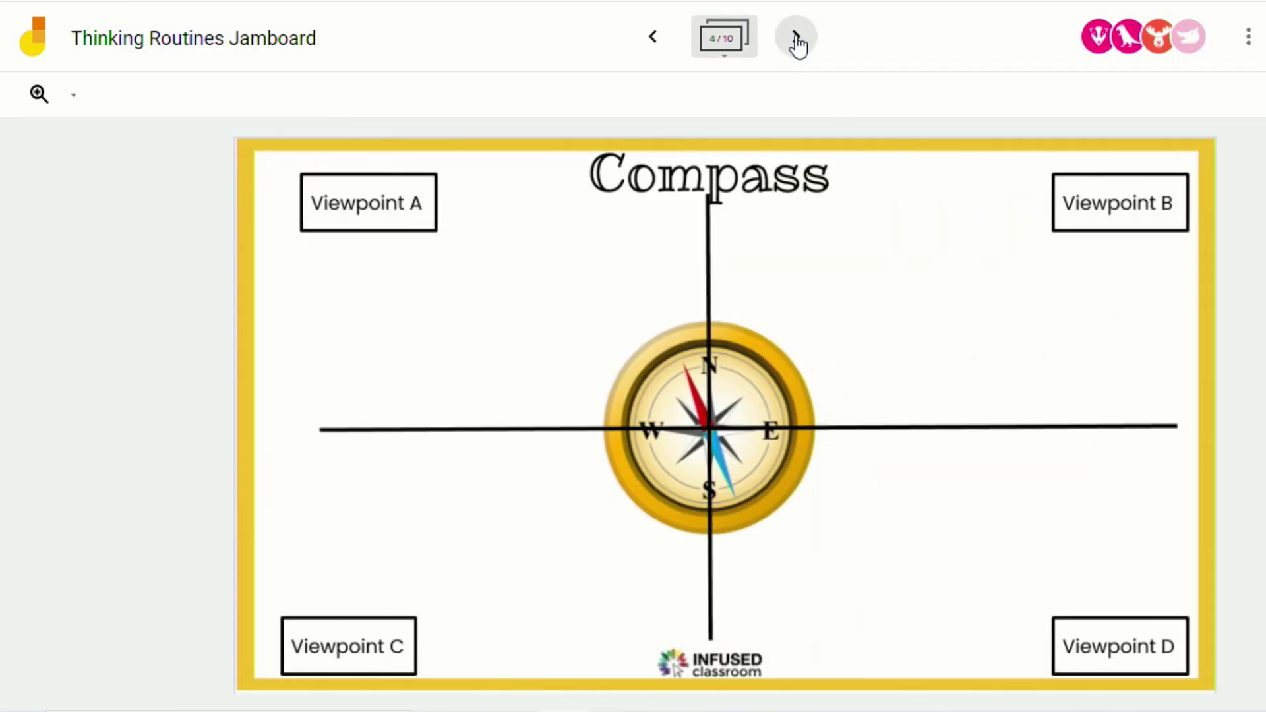
click(796, 39)
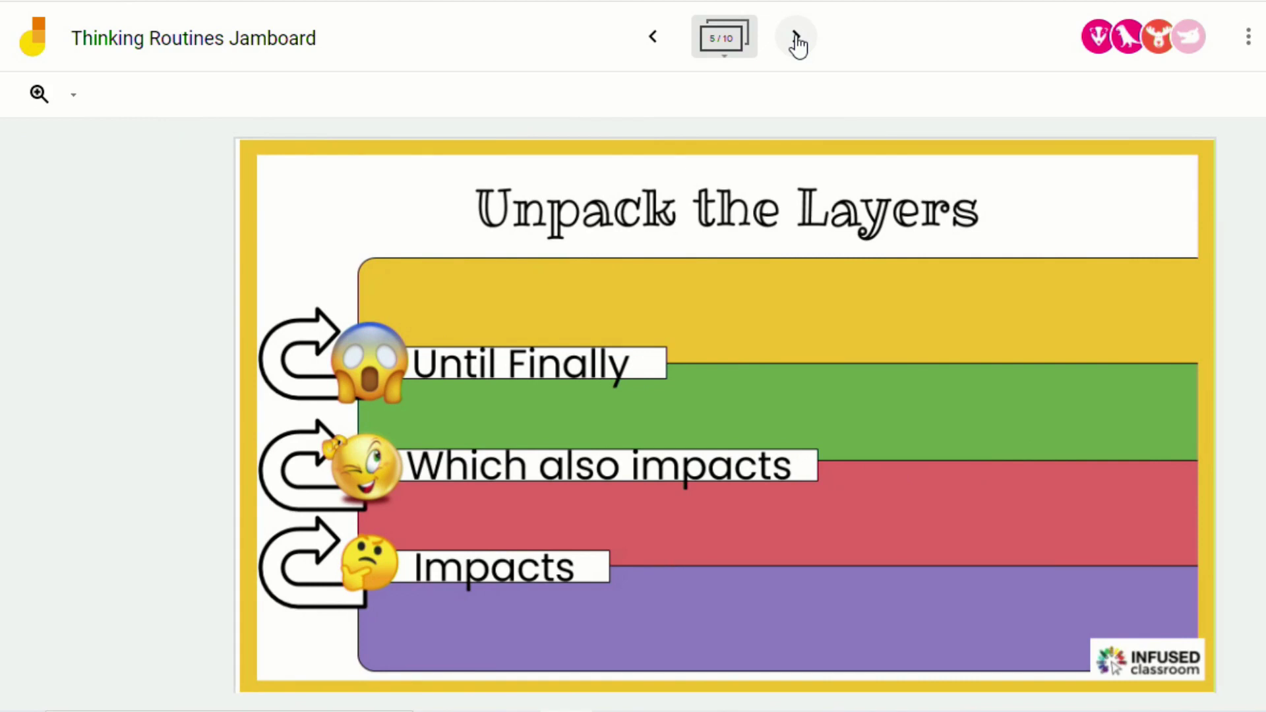
click(797, 39)
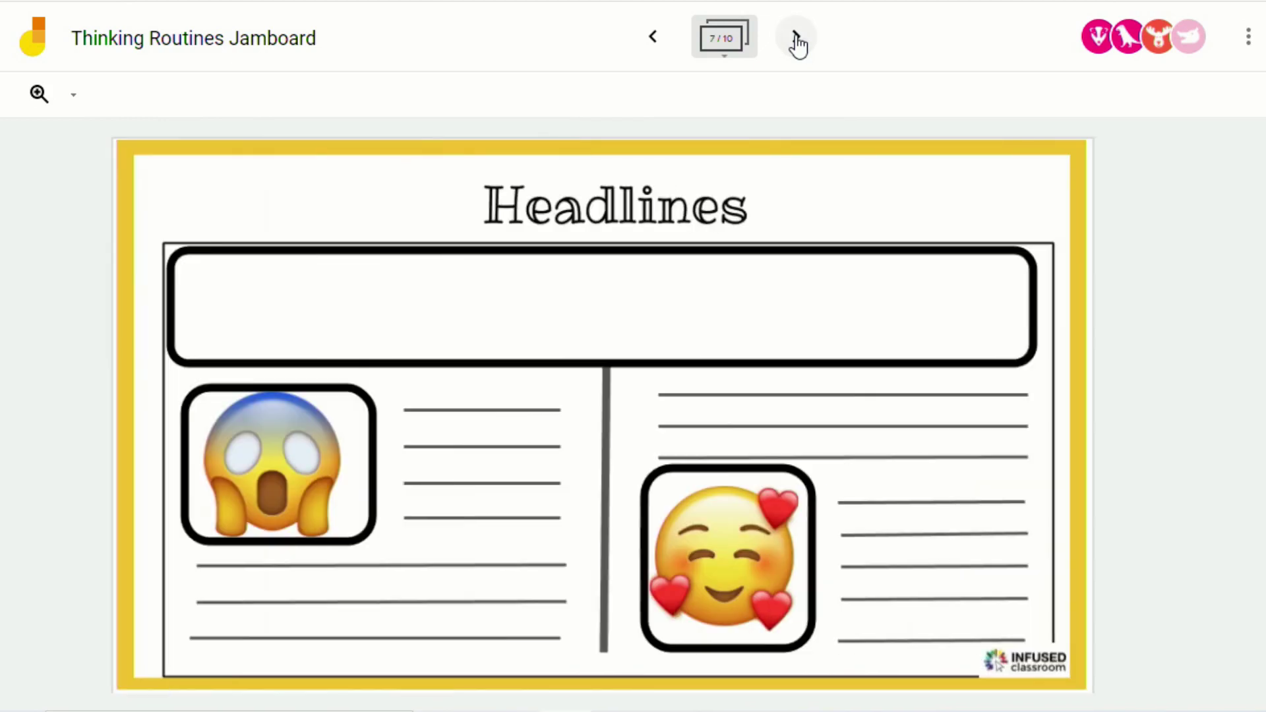
click(797, 40)
click(796, 39)
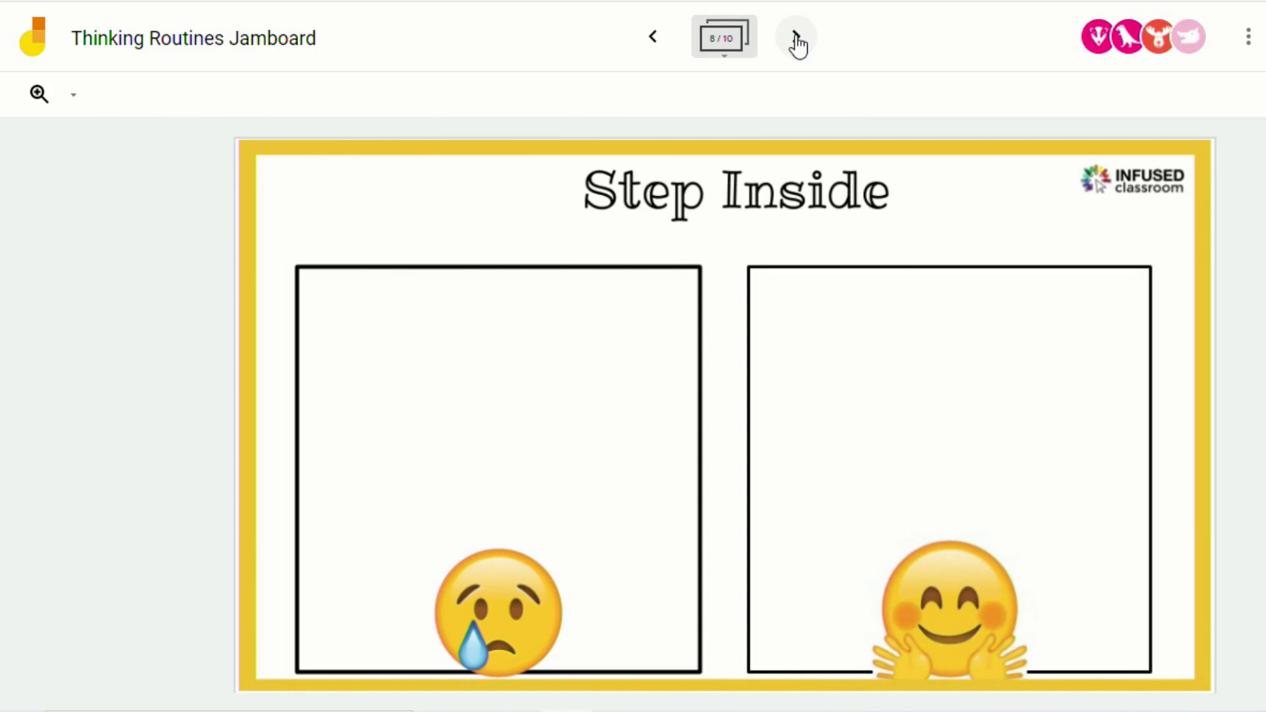
click(796, 40)
click(796, 40)
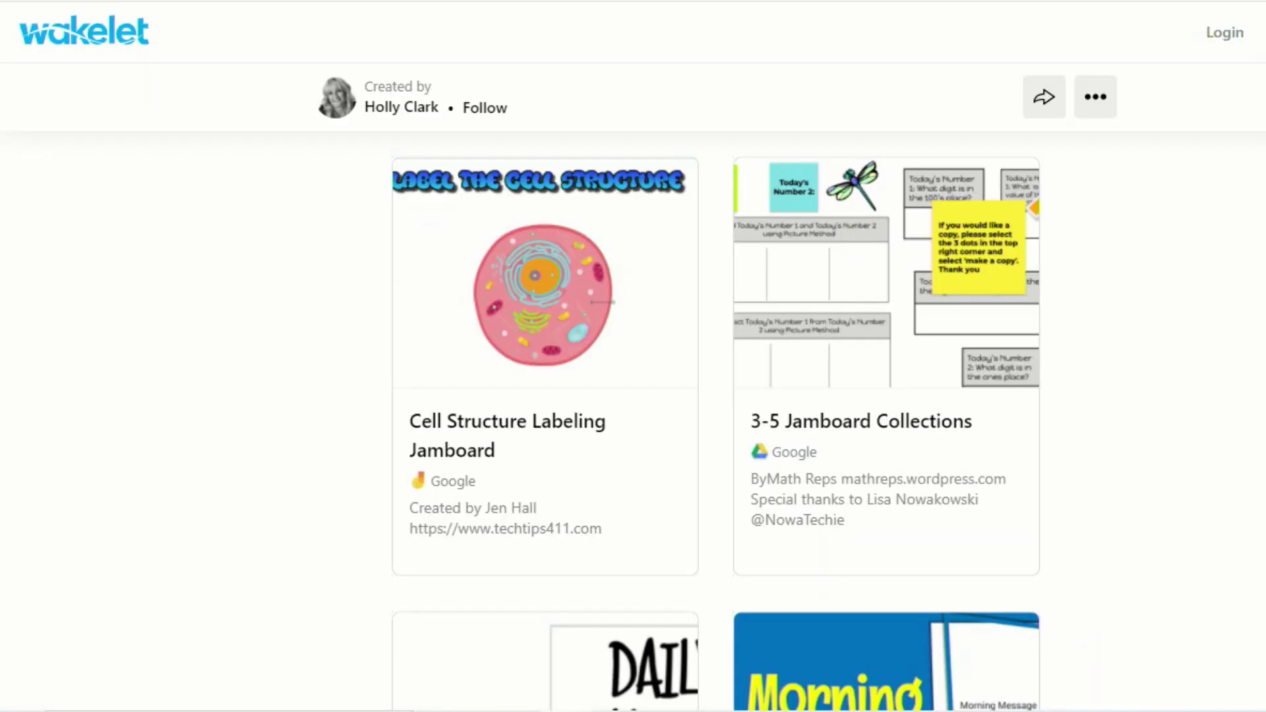
- Scroll to the bottom of the Wakelet Jamboard template collection
scroll(716, 422, down, 7)
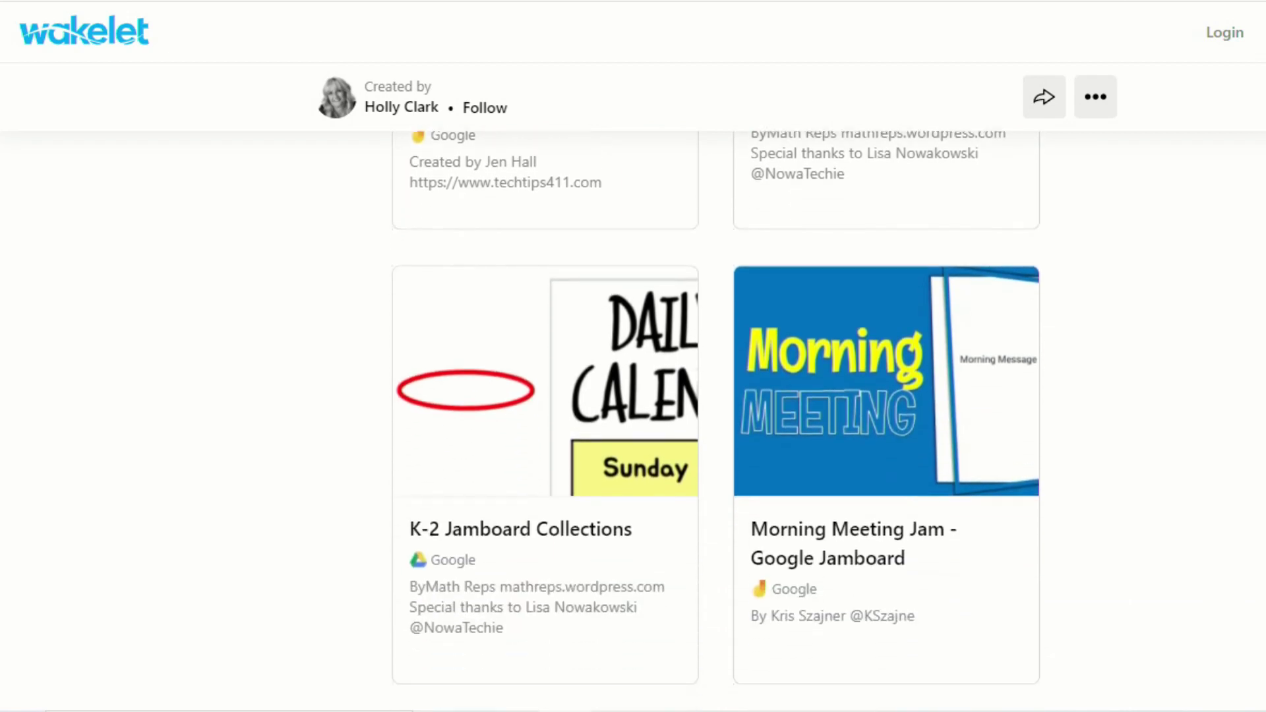
scroll(716, 422, down, 7)
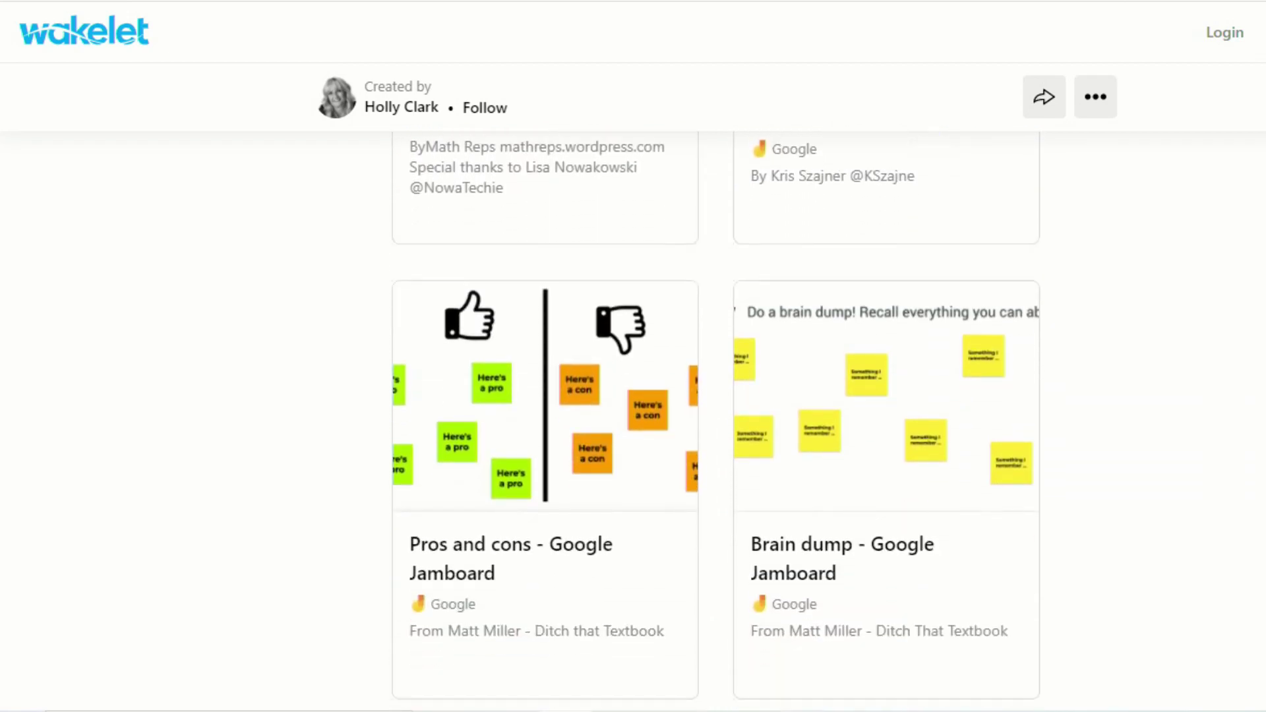
scroll(716, 422, down, 6)
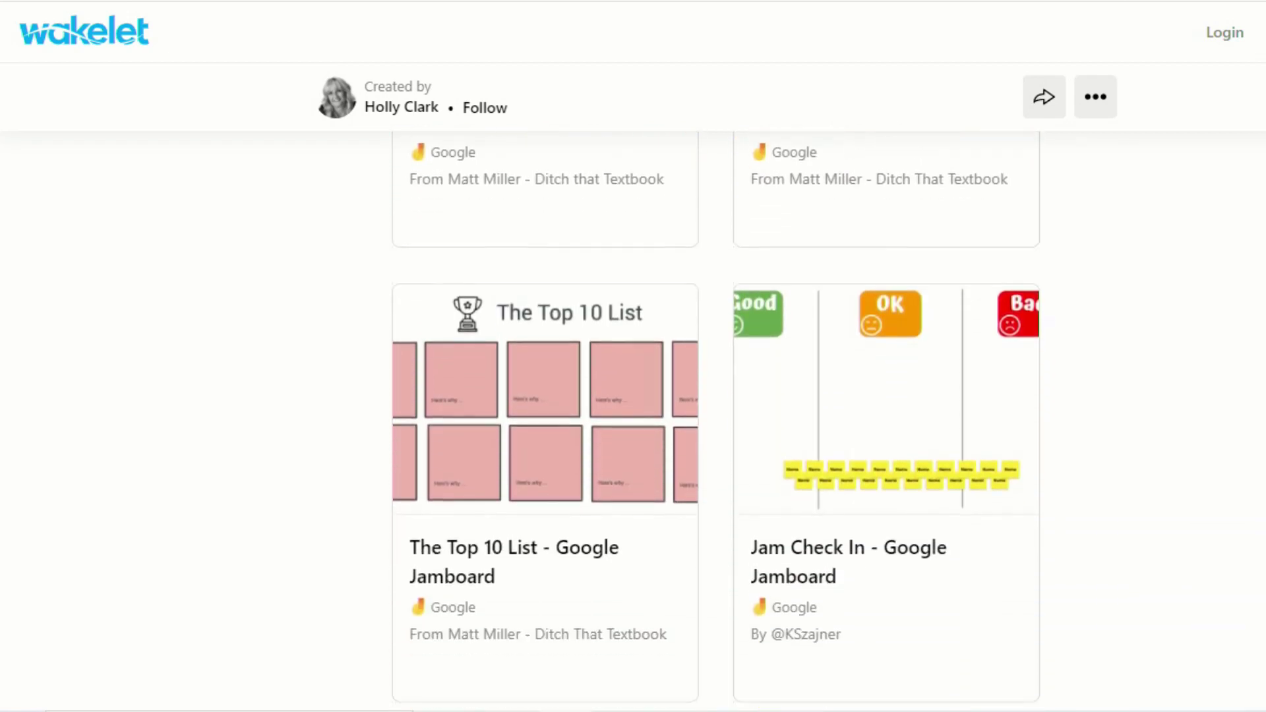
scroll(716, 422, down, 13)
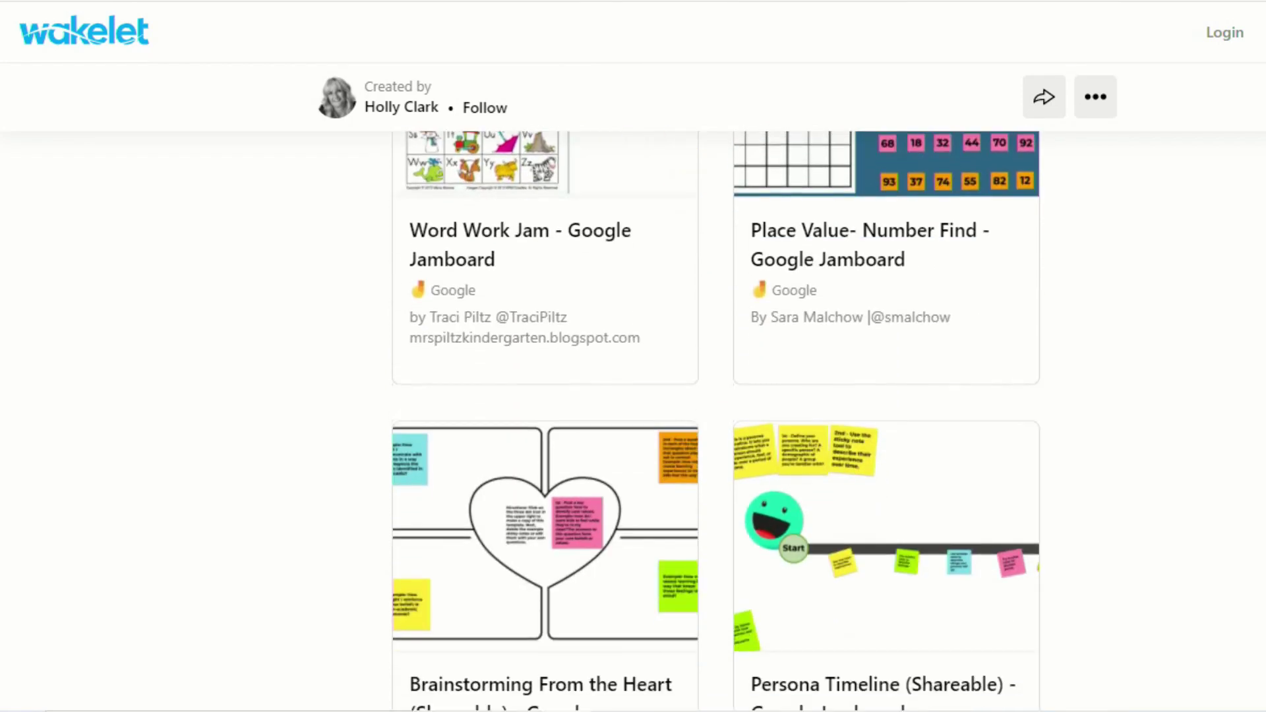
scroll(716, 422, down, 7)
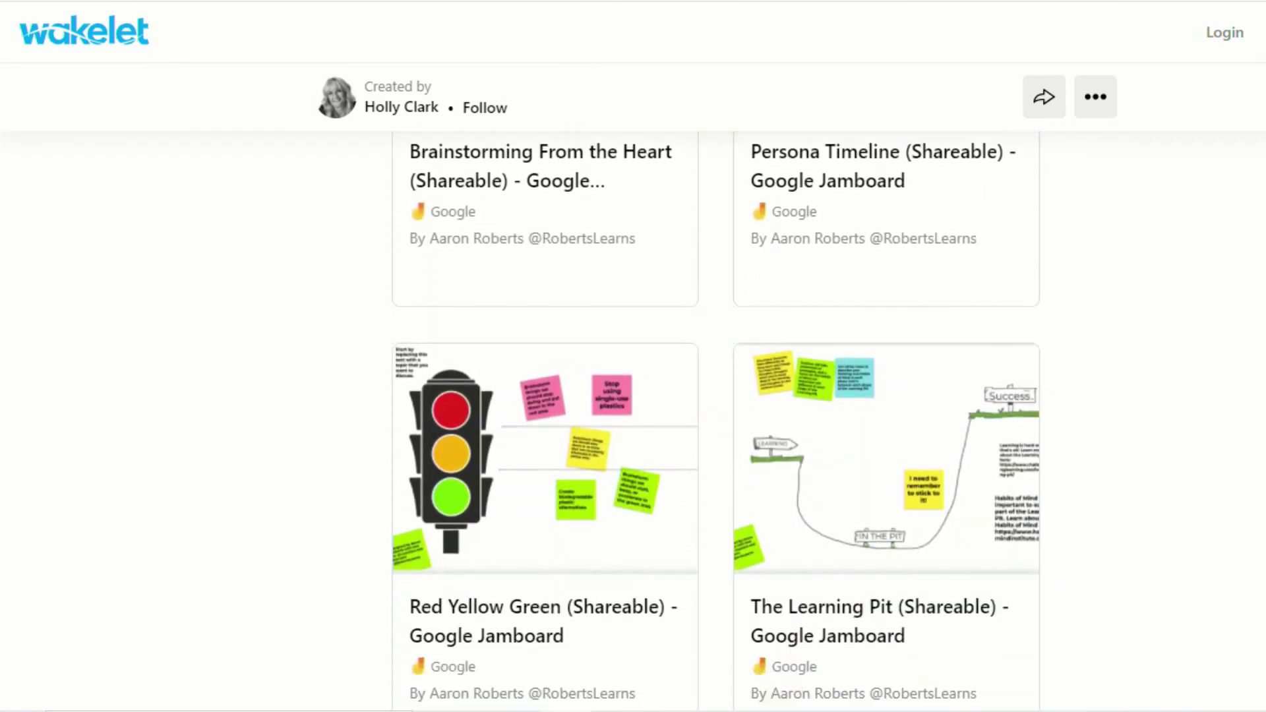
scroll(716, 422, down, 6)
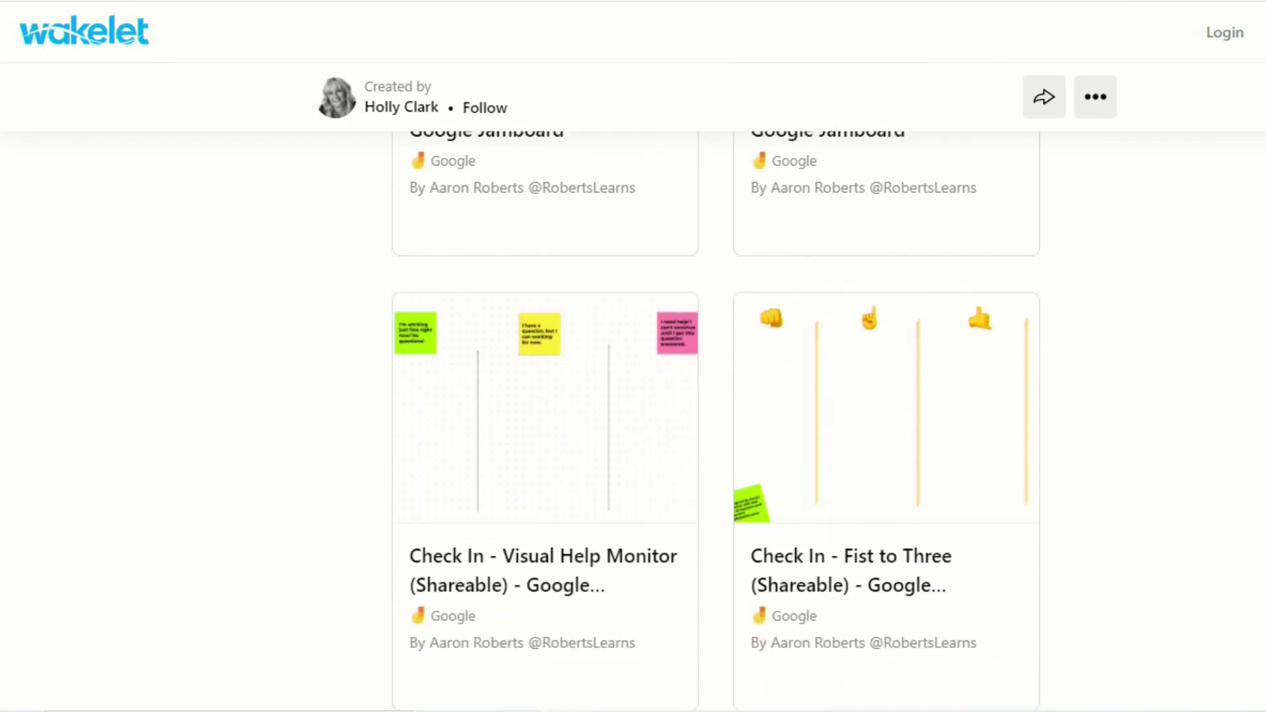
scroll(716, 422, down, 7)
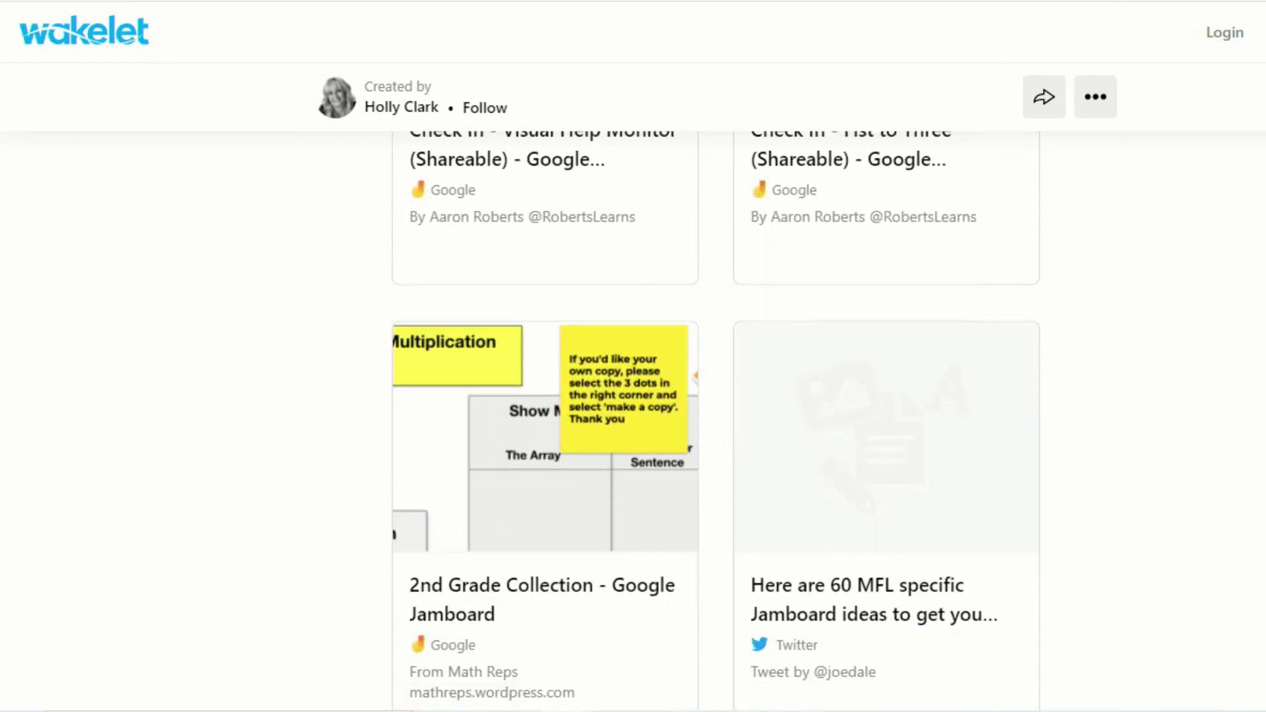
scroll(716, 422, down, 2)
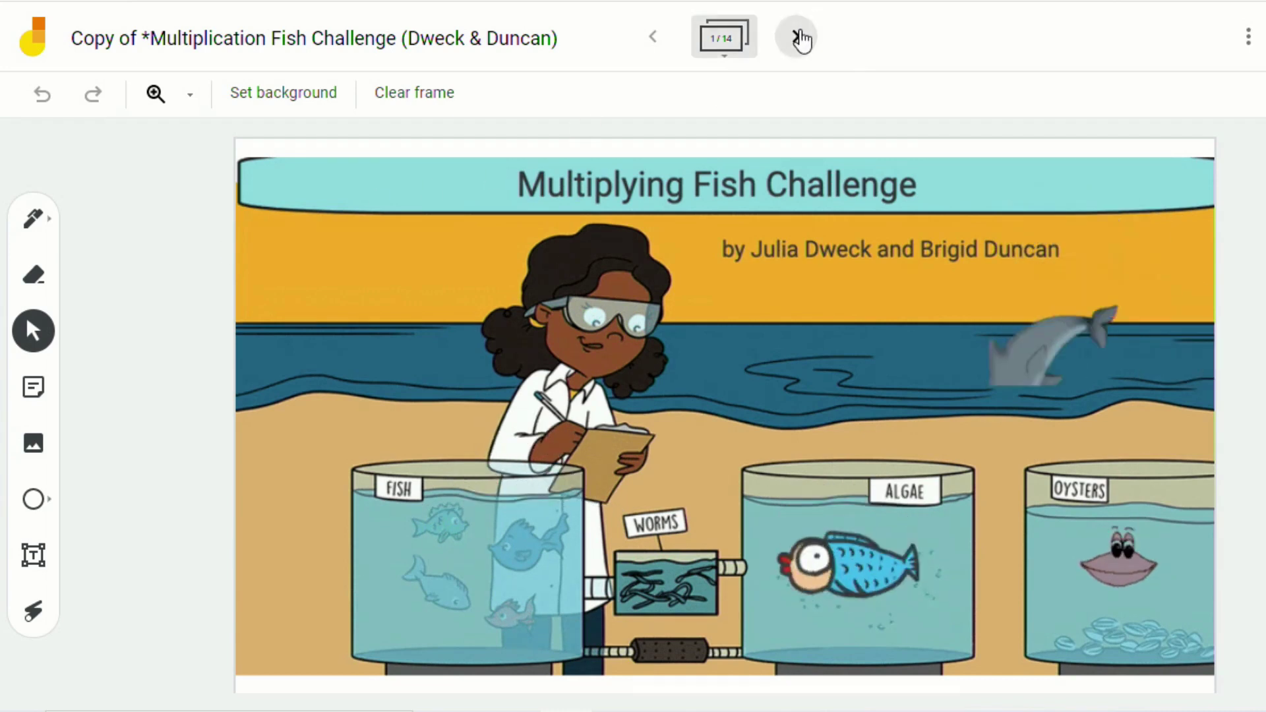
- Page through the Hooked on Fish store, fish-buying and decorations frames
click(797, 35)
click(798, 37)
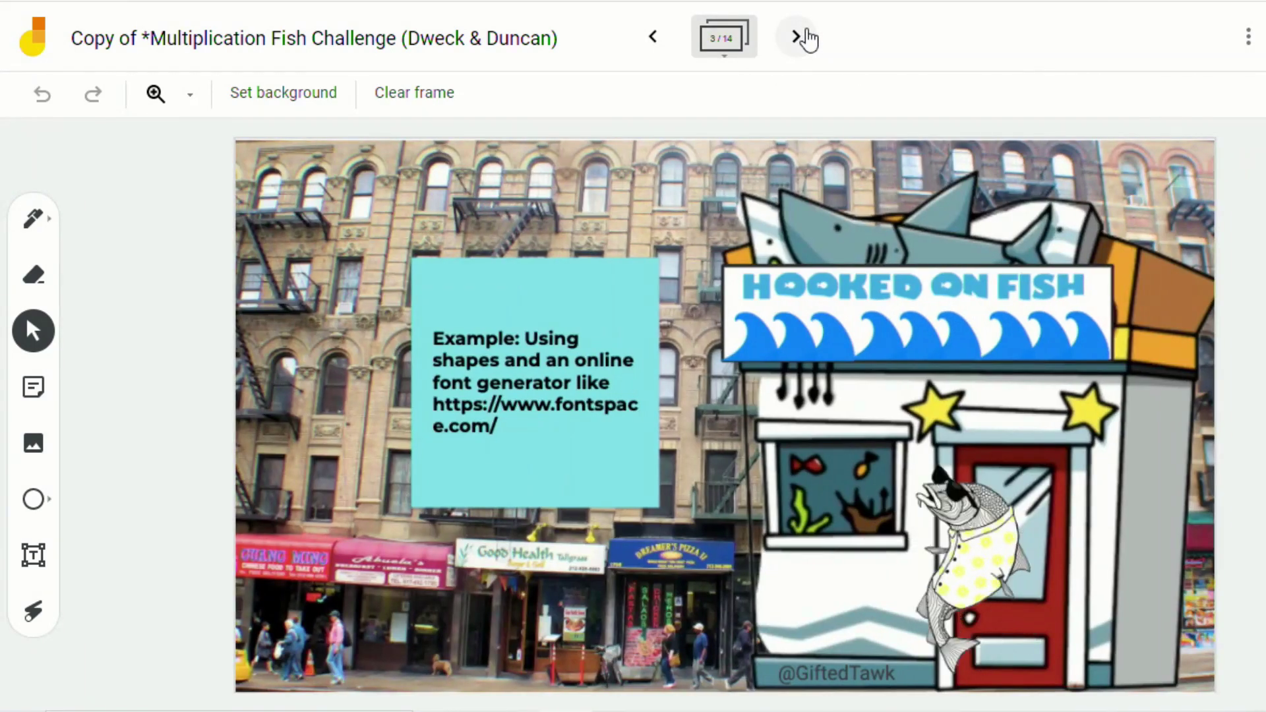
click(806, 37)
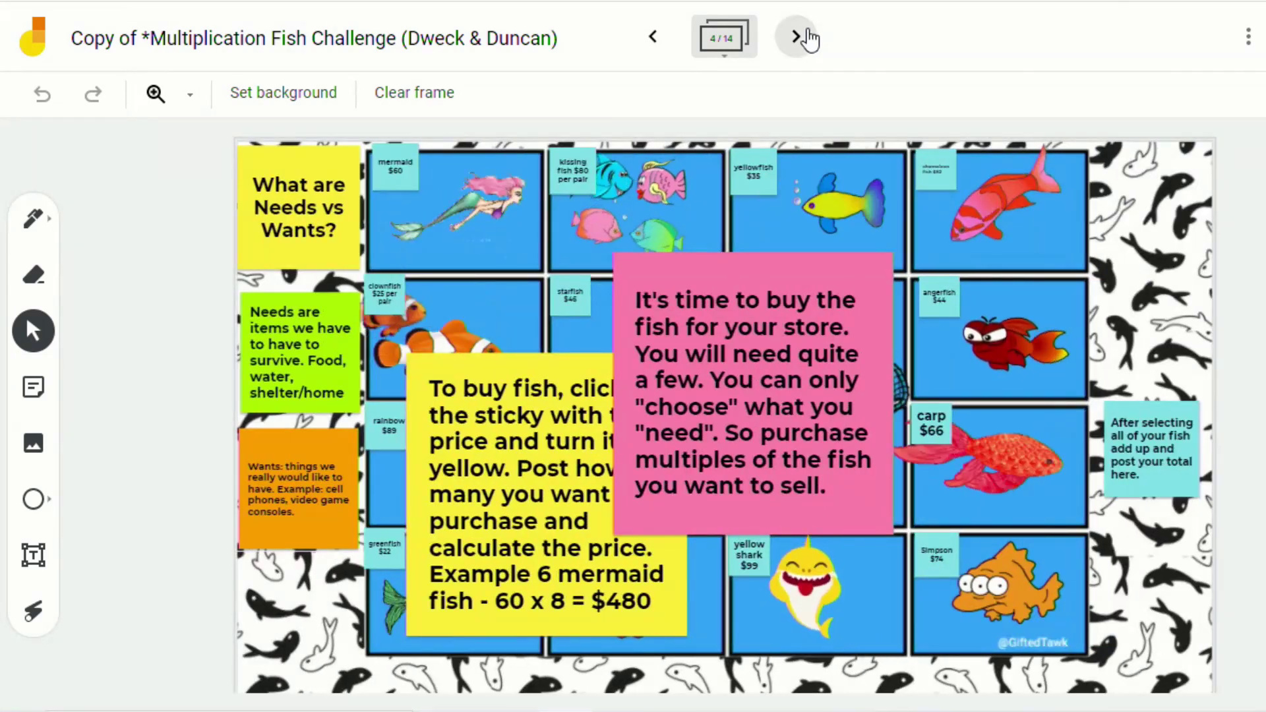
click(806, 36)
- Advance through aquarium Tanks 1 to 5 to the example aquarium frame
click(805, 37)
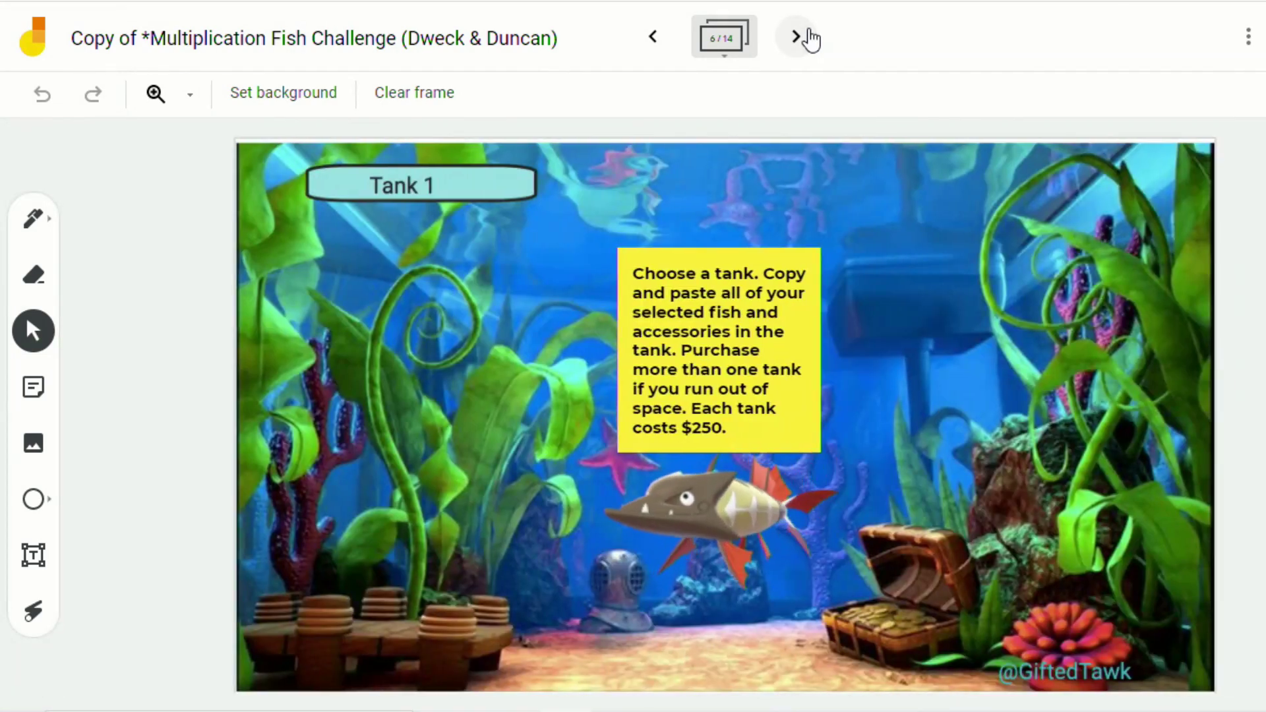
click(806, 37)
click(806, 37)
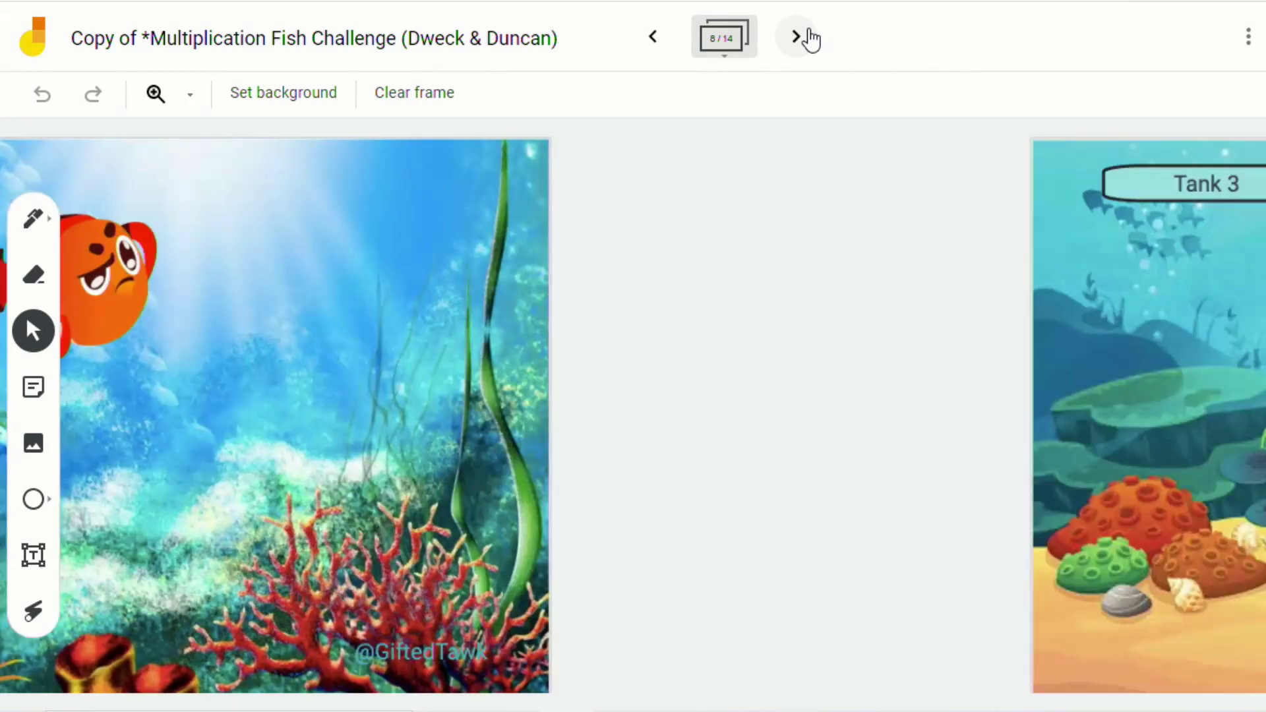
click(806, 36)
click(806, 37)
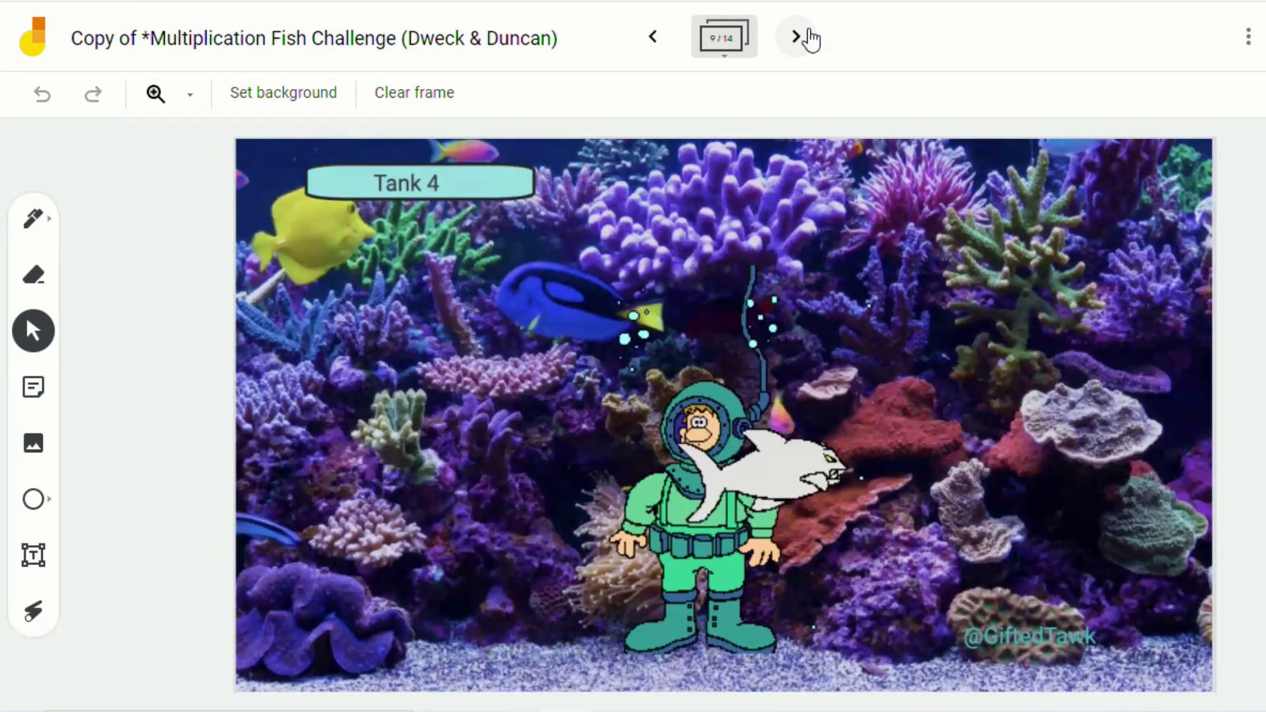
click(805, 37)
click(806, 37)
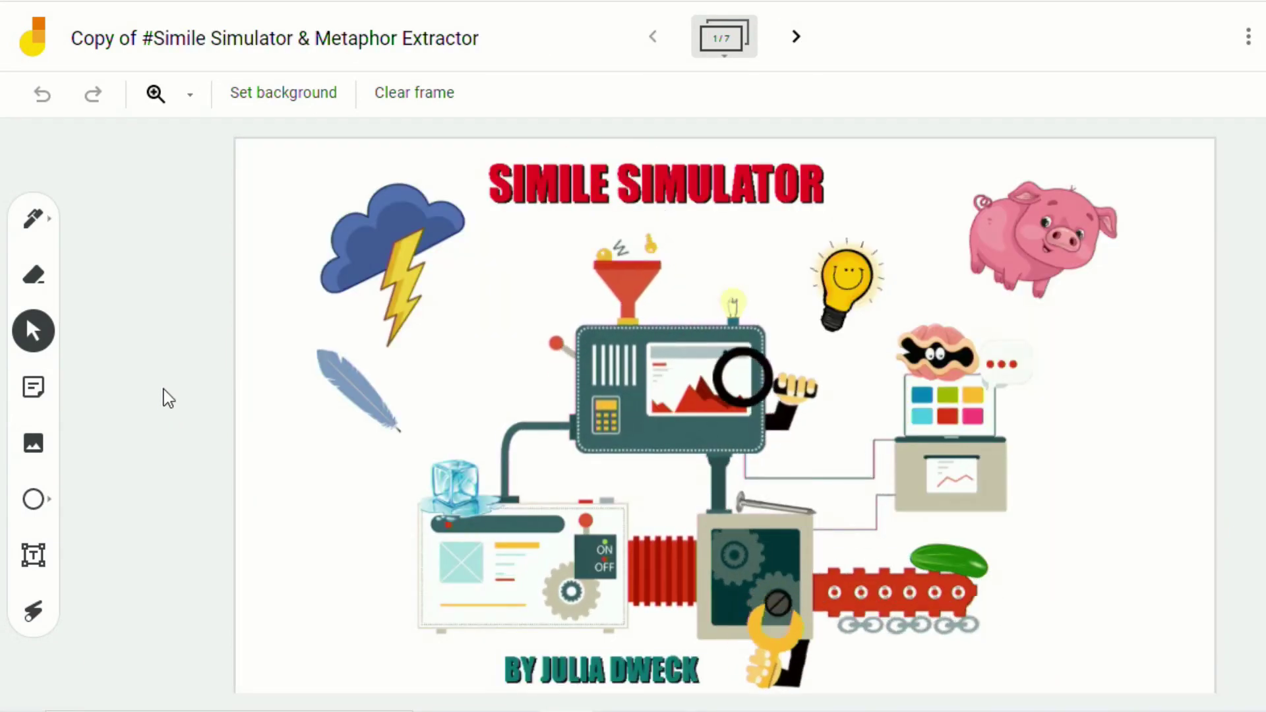
- Page Simile Simulator frames 2 to 7, from the thunder example to the metaphor extractor
click(799, 40)
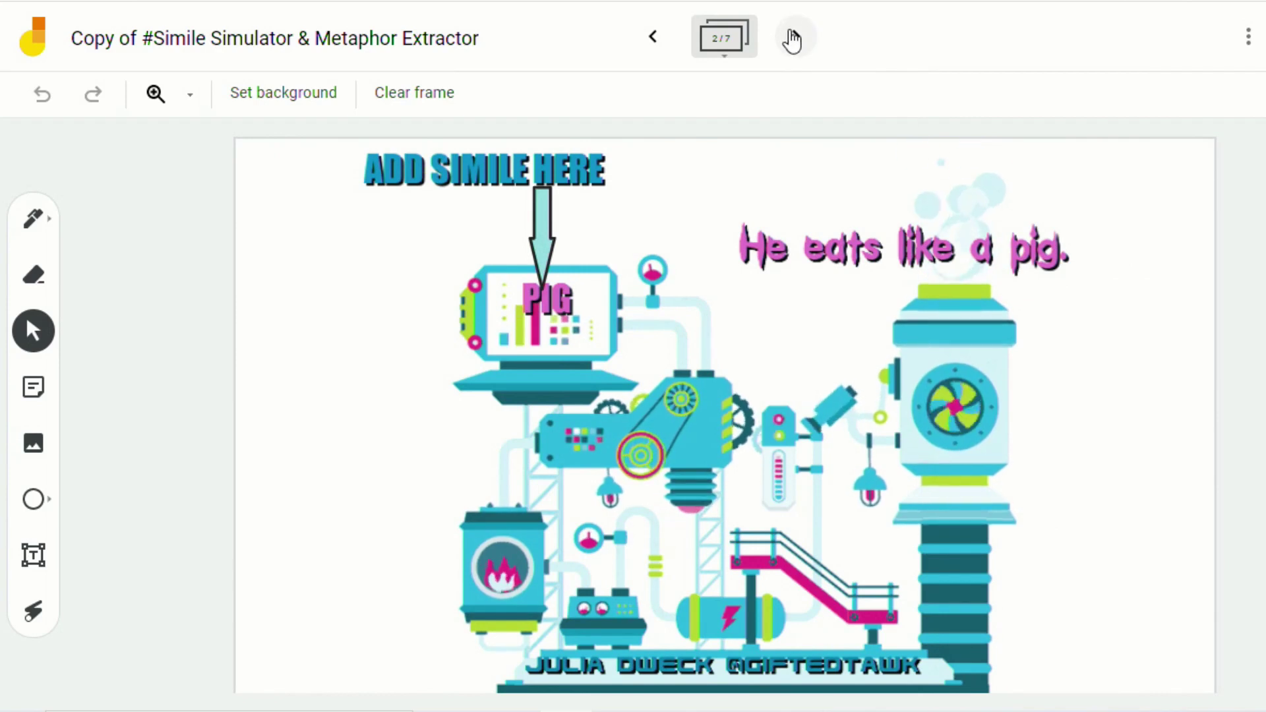
click(794, 38)
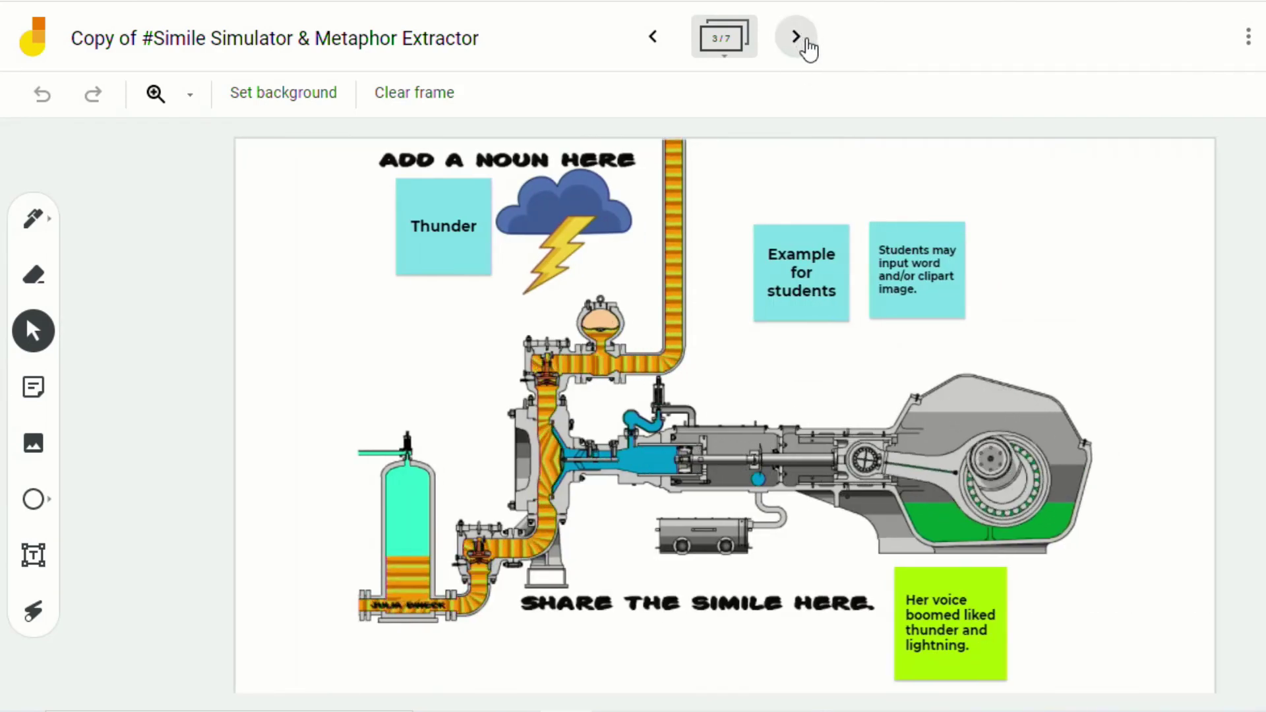
click(796, 37)
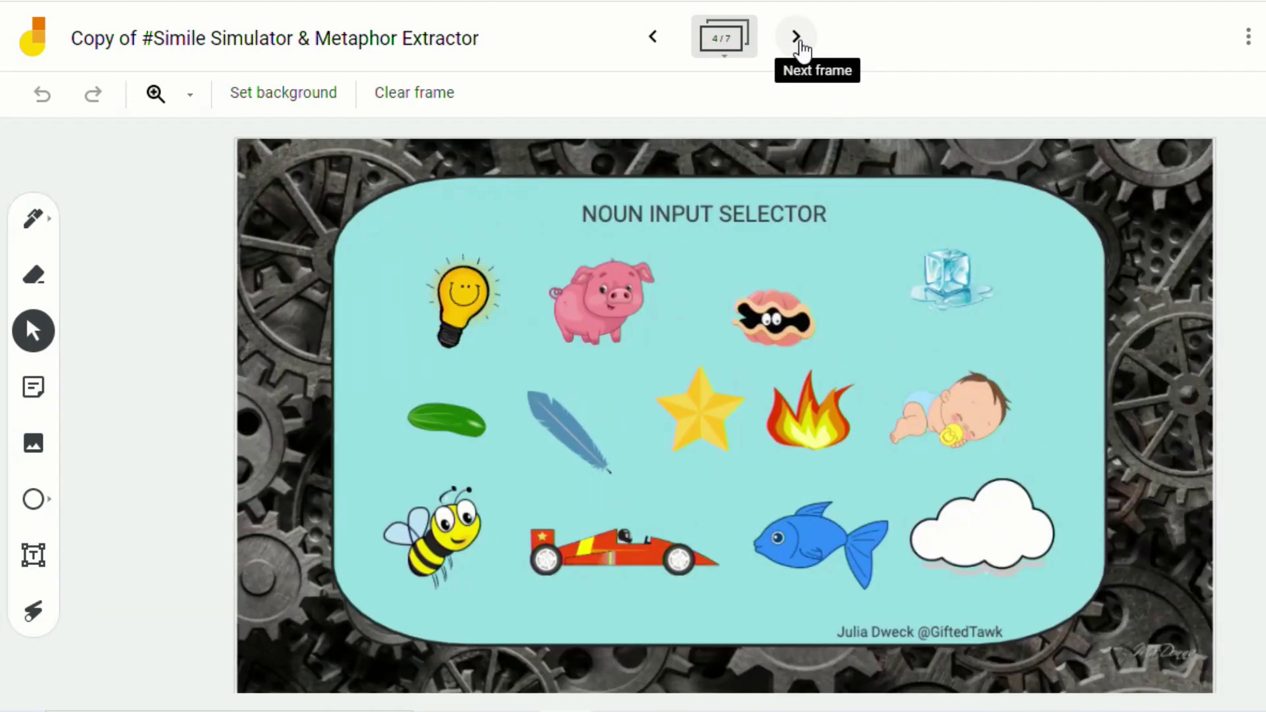
click(796, 37)
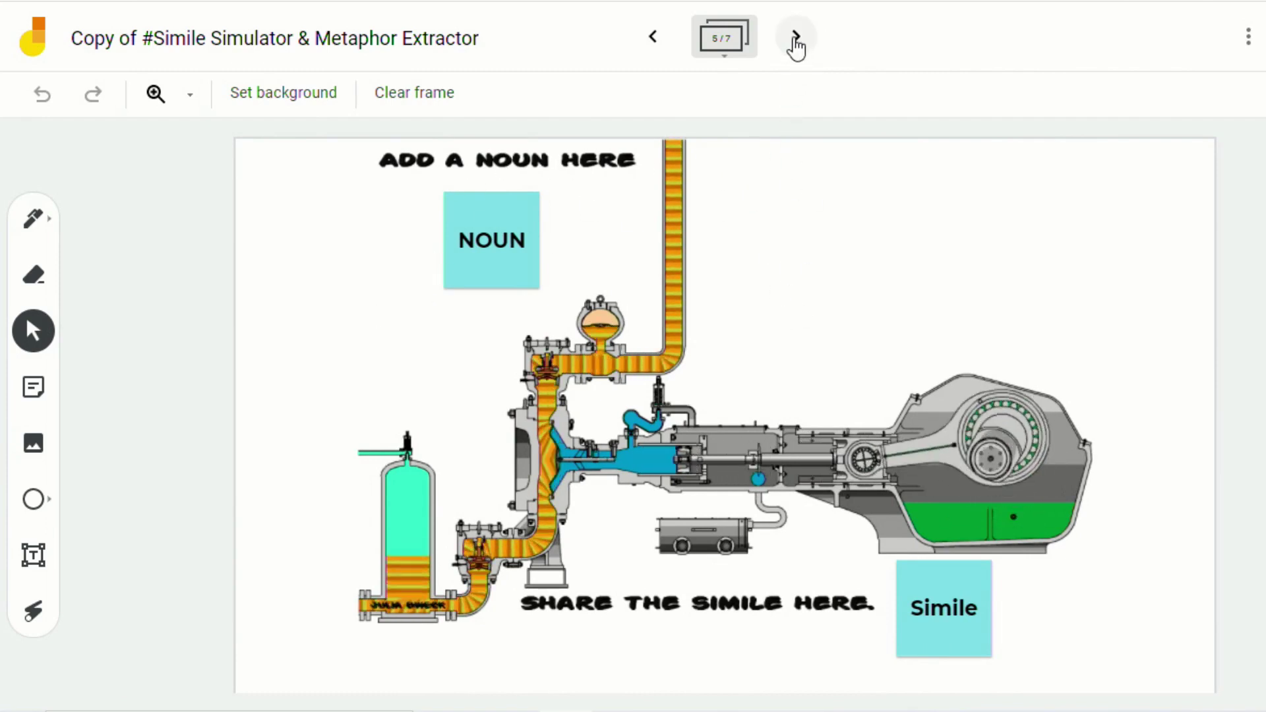
click(796, 39)
click(796, 38)
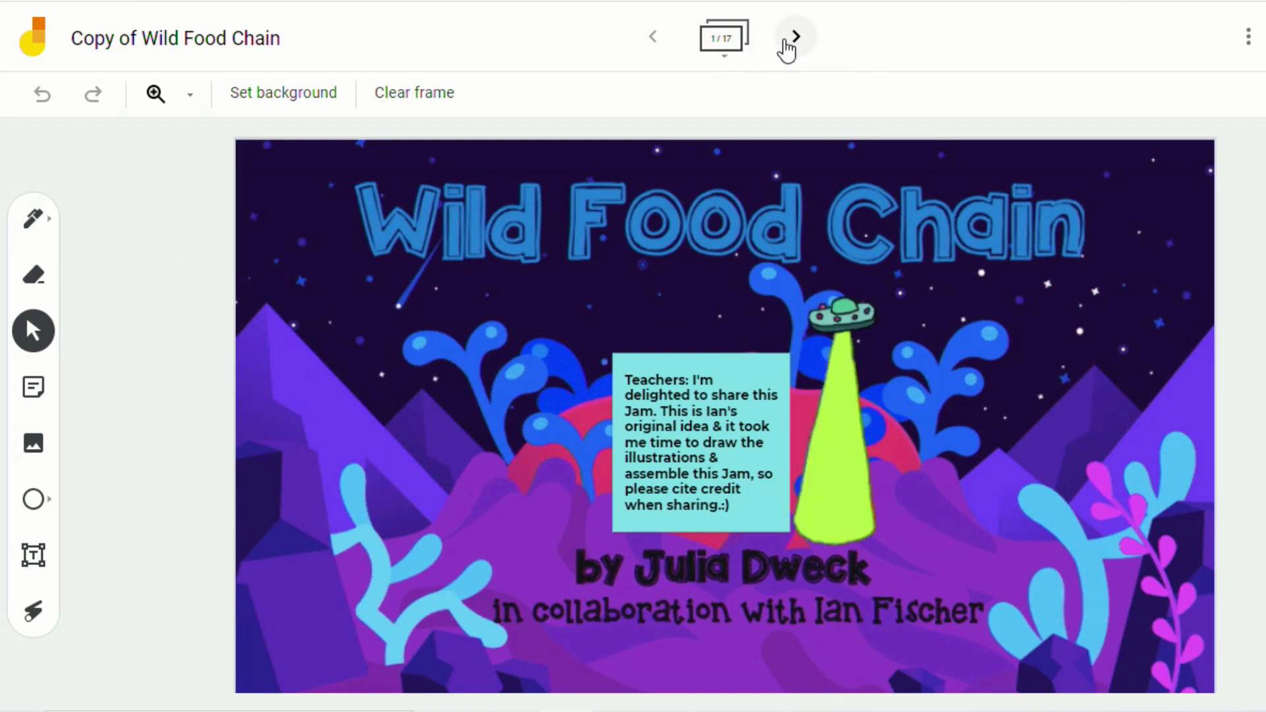
- Flip Wild Food Chain frames past the Decomposer, Screaming Wallooza and Twiney Snort to Slathering Slitherer
click(794, 38)
click(794, 37)
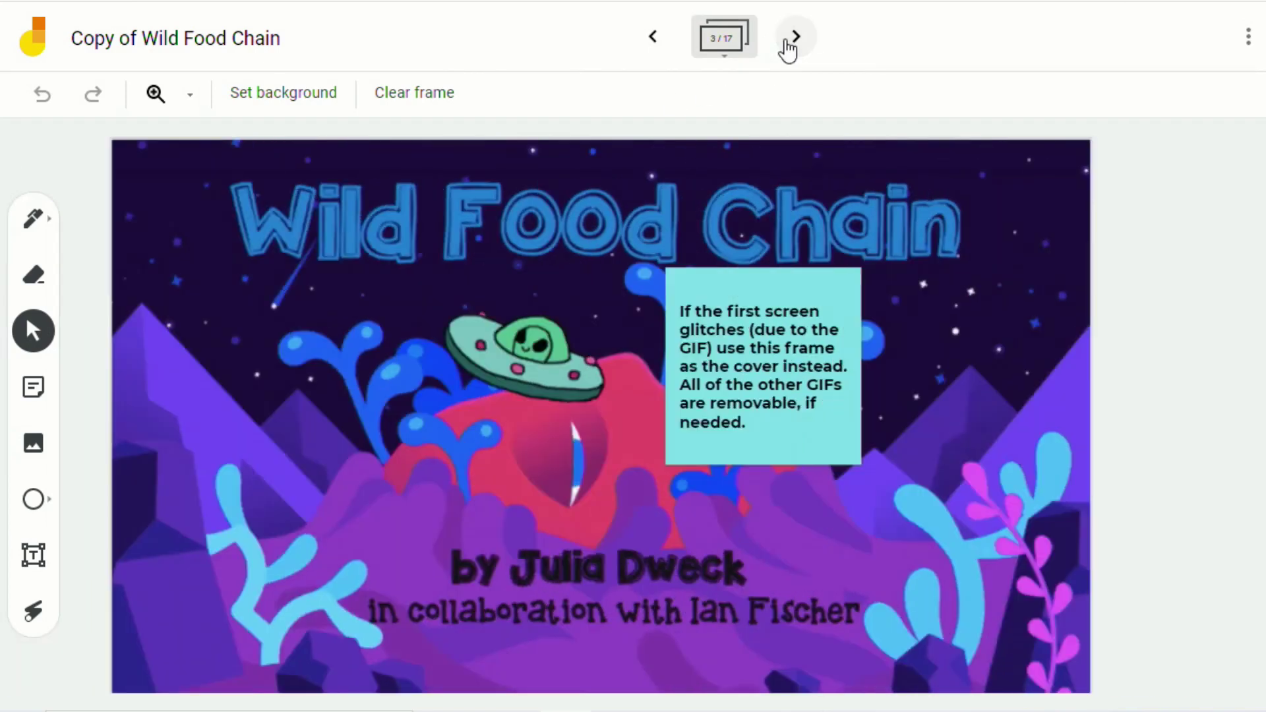
click(788, 44)
click(787, 44)
click(787, 43)
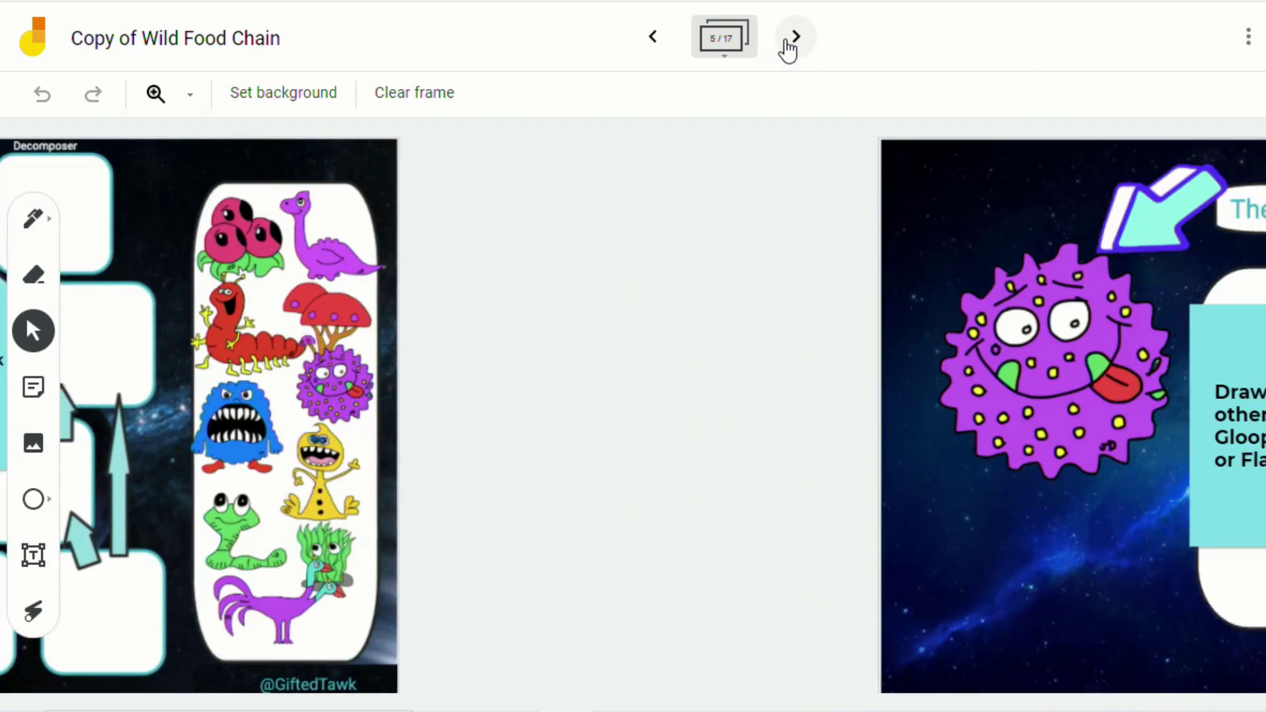
click(787, 44)
click(788, 44)
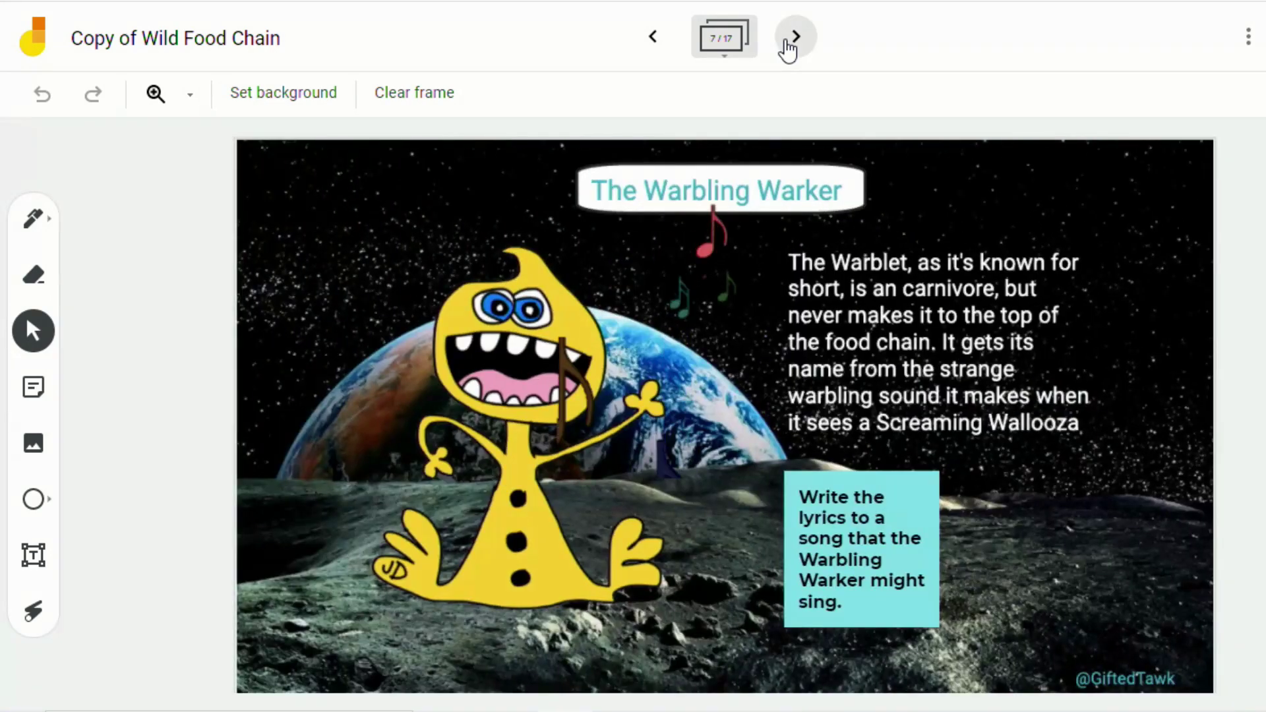
click(788, 44)
click(788, 44)
click(788, 44)
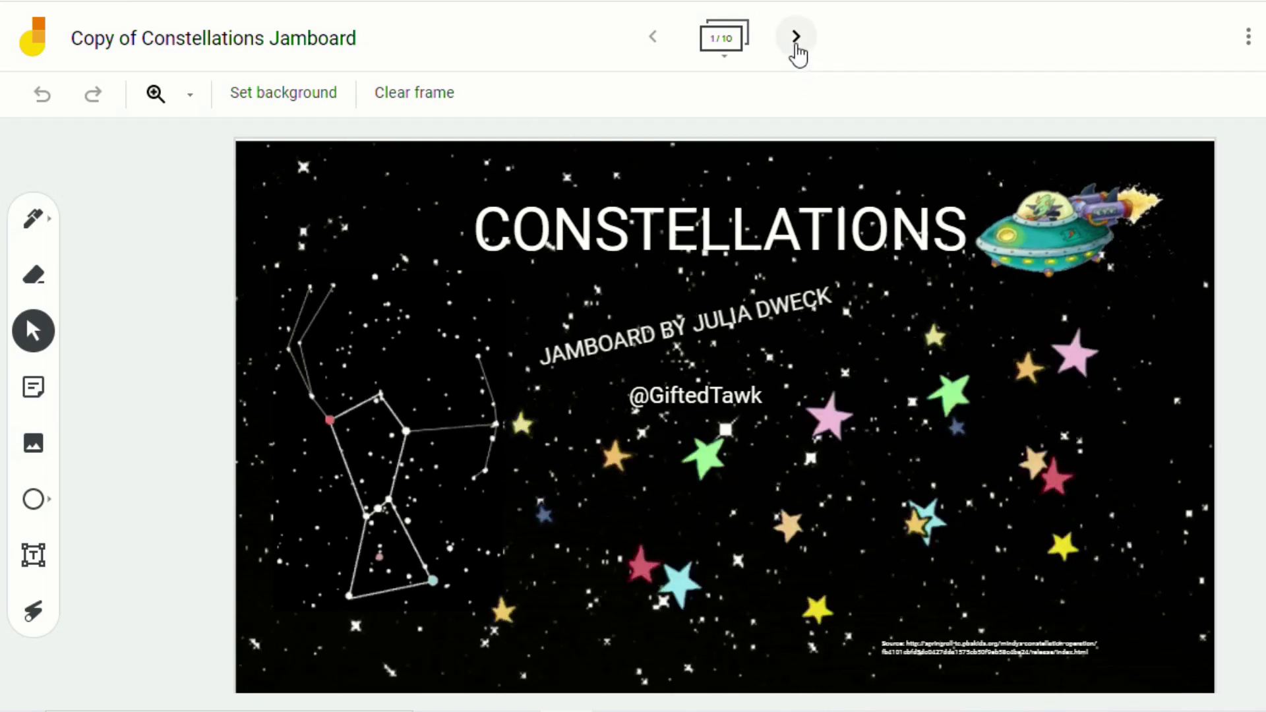
- Step through the Cygnus, Scorpius, Ursa Minor, Taurus, Leo and Orion constellation frames
click(795, 37)
click(796, 38)
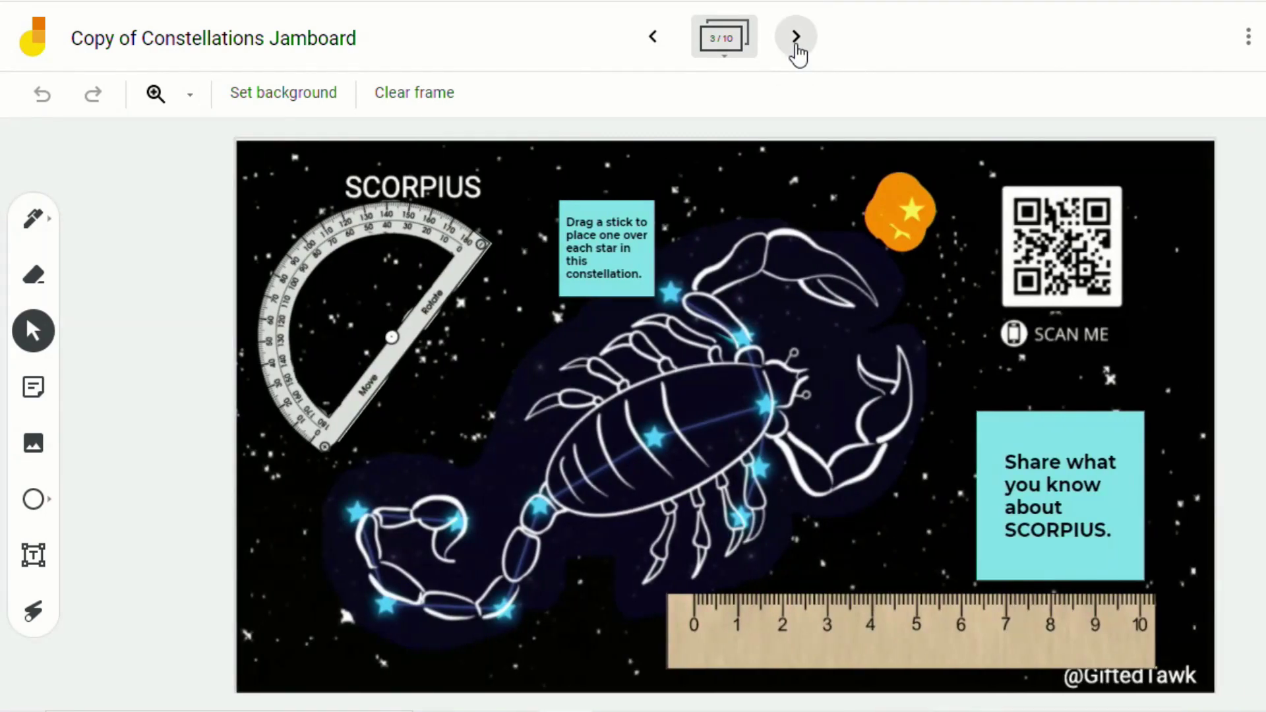
click(796, 38)
click(796, 37)
click(796, 38)
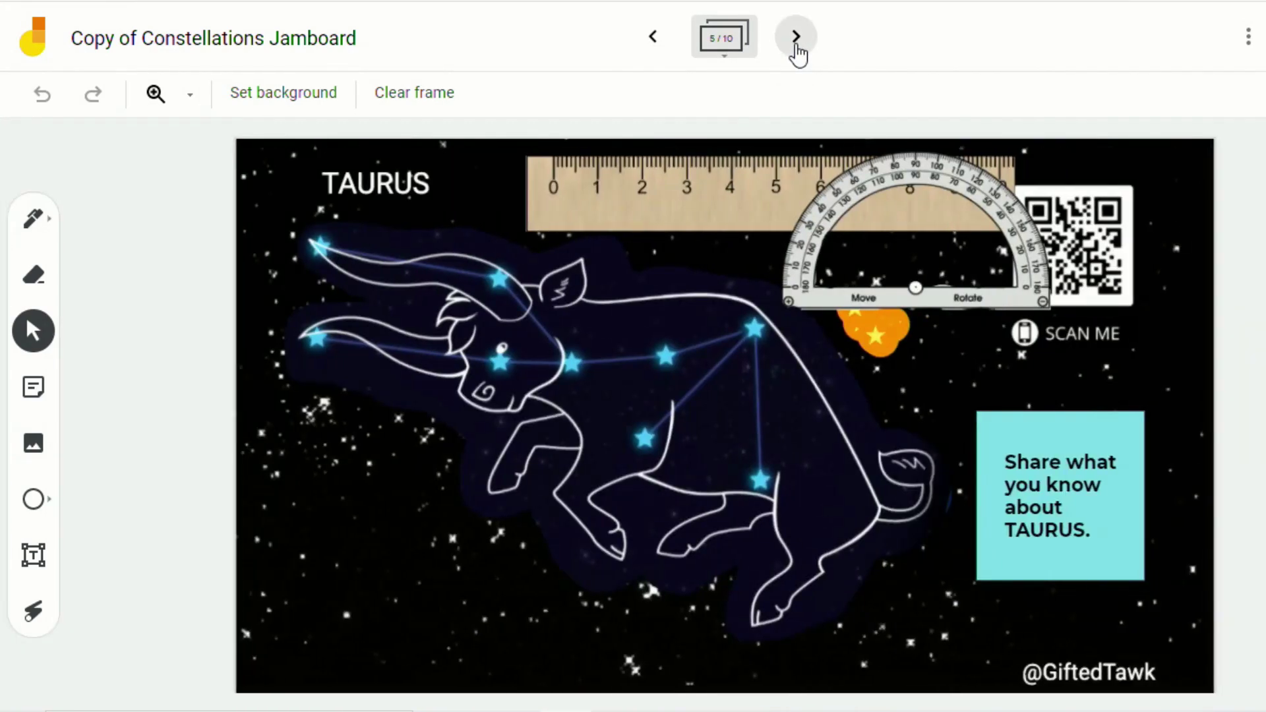
click(796, 37)
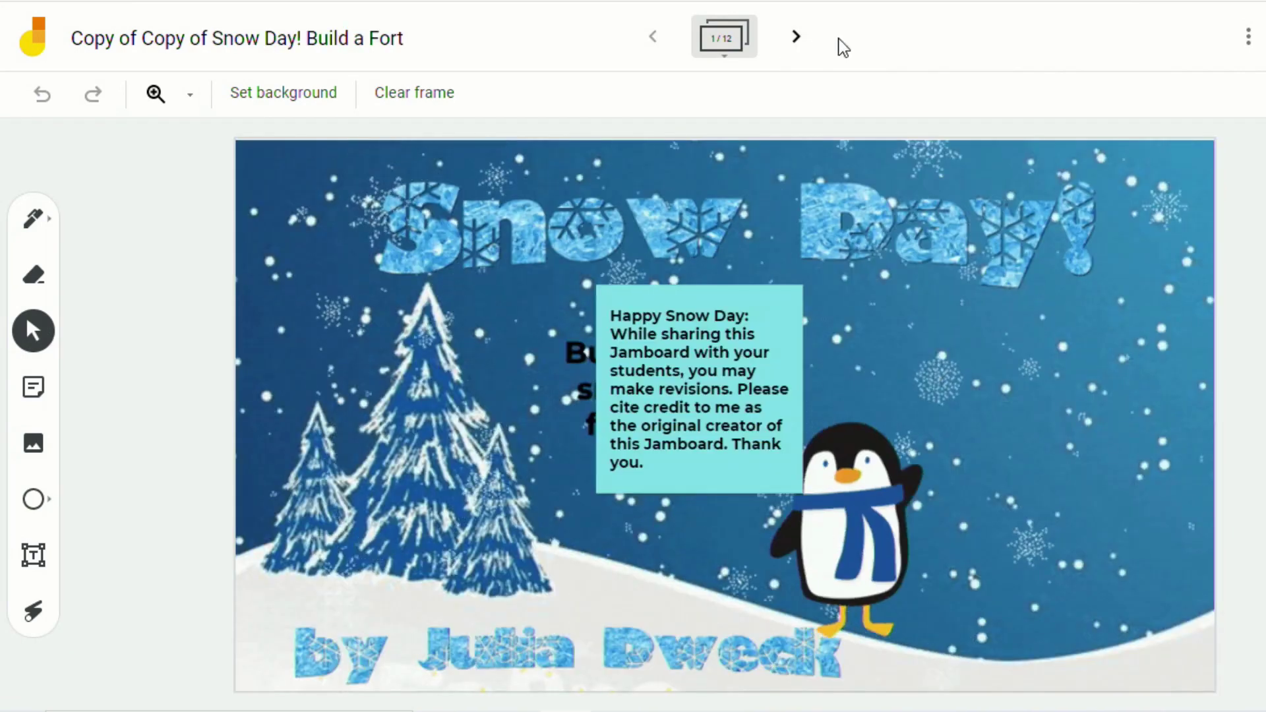
- Page through the Snow Day fort frames, from snow bricks and igloo to building tips
click(799, 45)
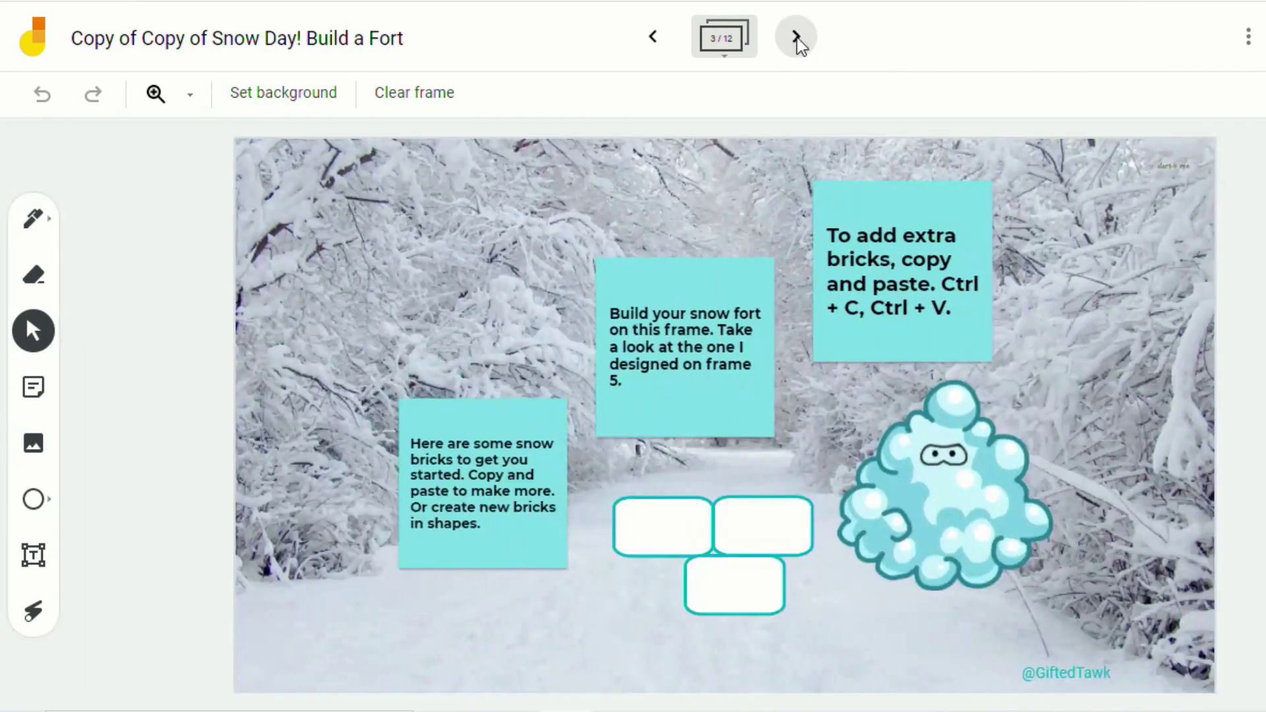
click(797, 39)
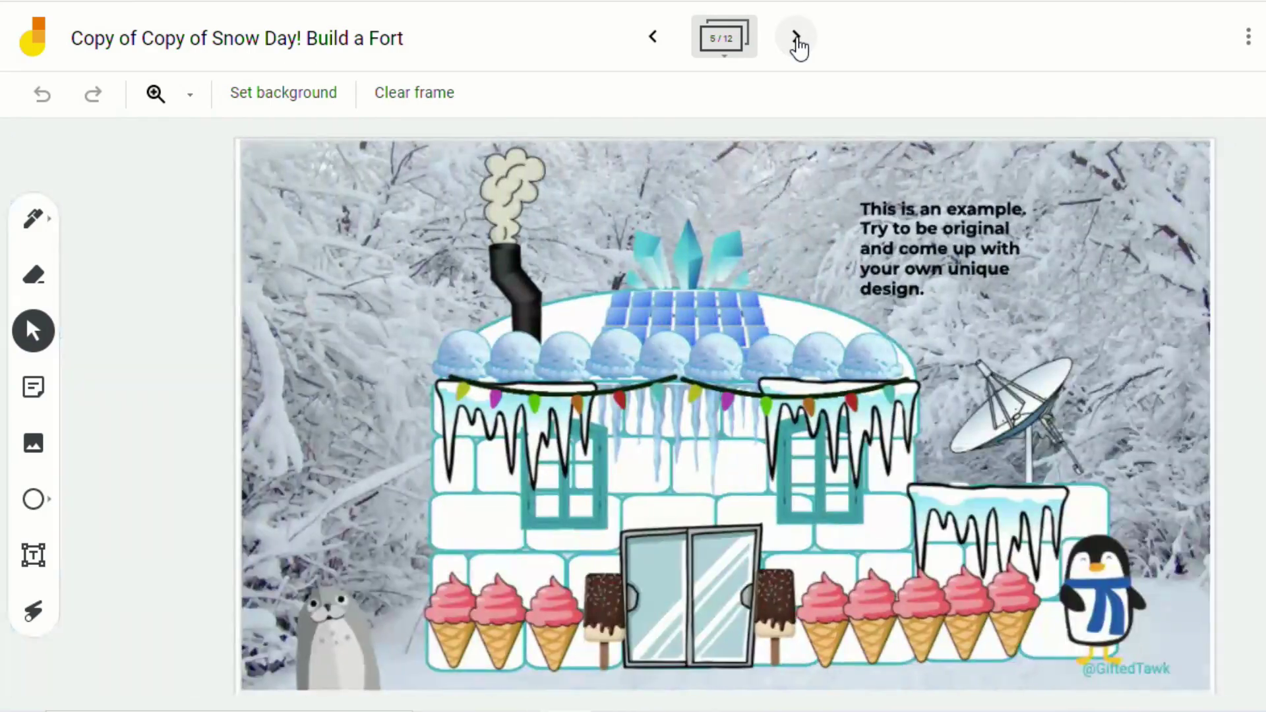
click(796, 39)
click(796, 39)
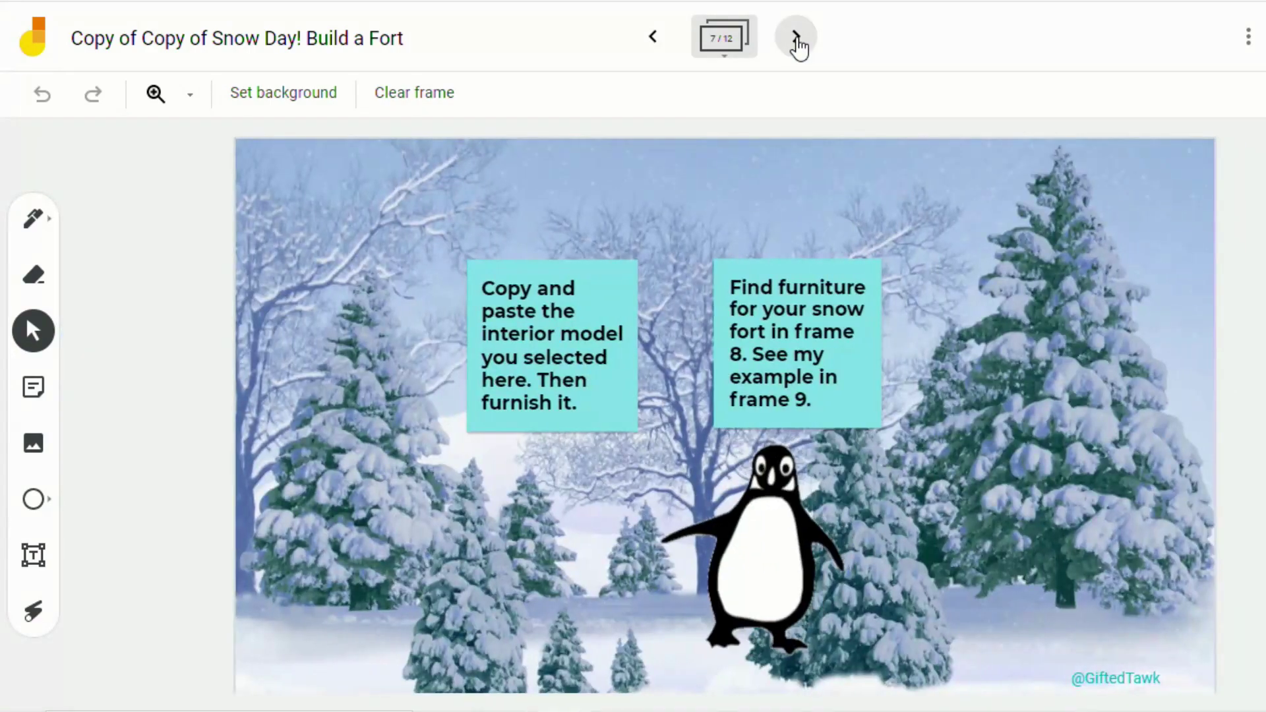
click(797, 39)
click(797, 40)
click(796, 40)
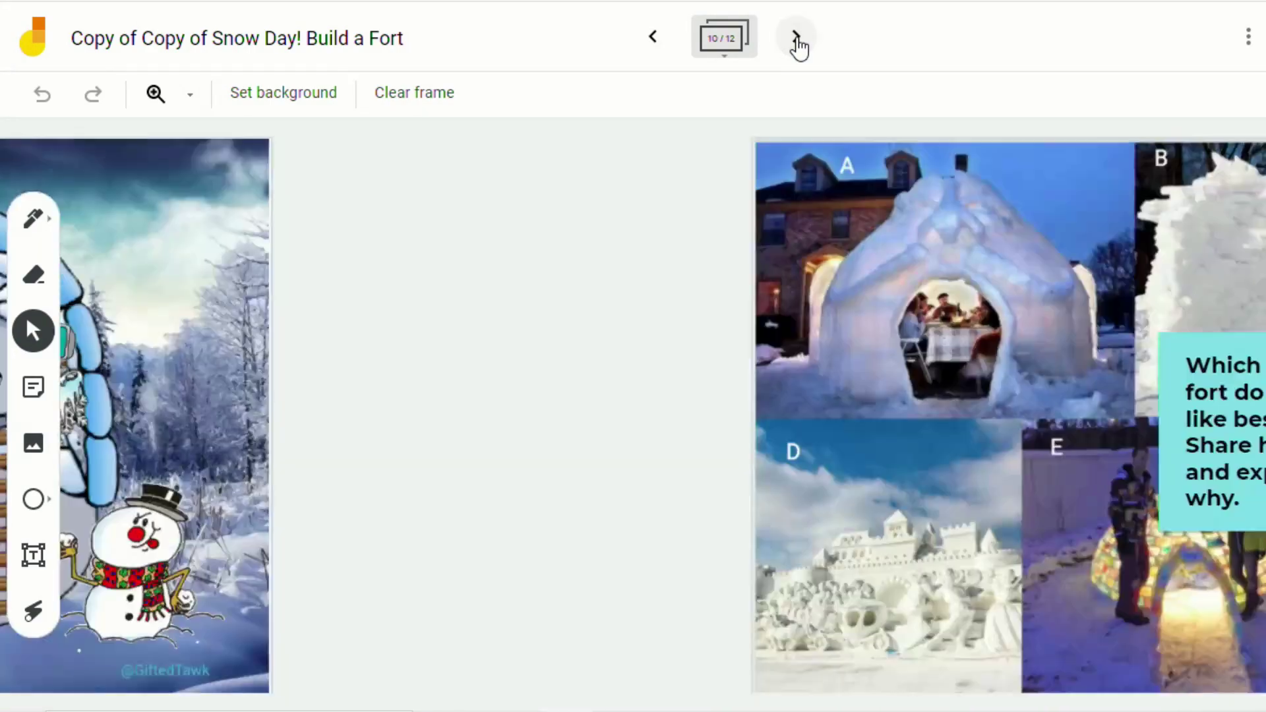
click(796, 40)
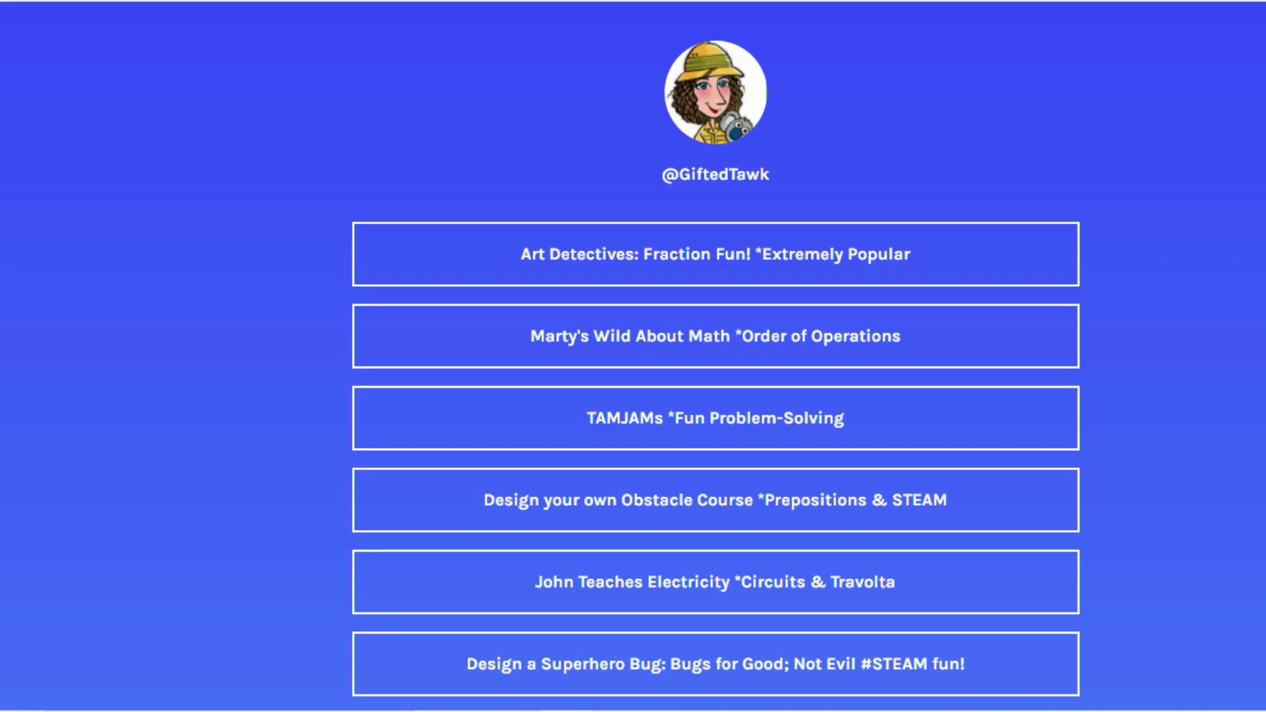
- Scroll the GiftedTawk jam list down past Bike Shop Brokers and Jamboard Island to I LOVE WORDS!
scroll(715, 356, down, 8)
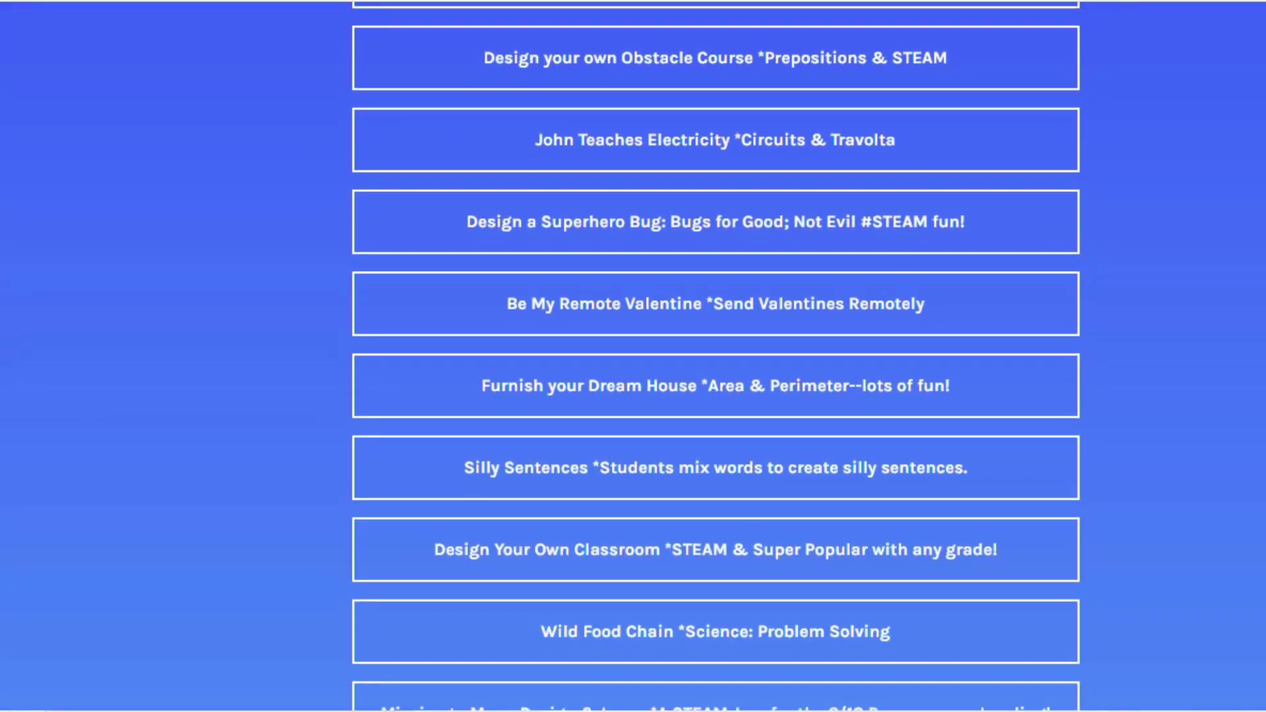
scroll(715, 356, down, 9)
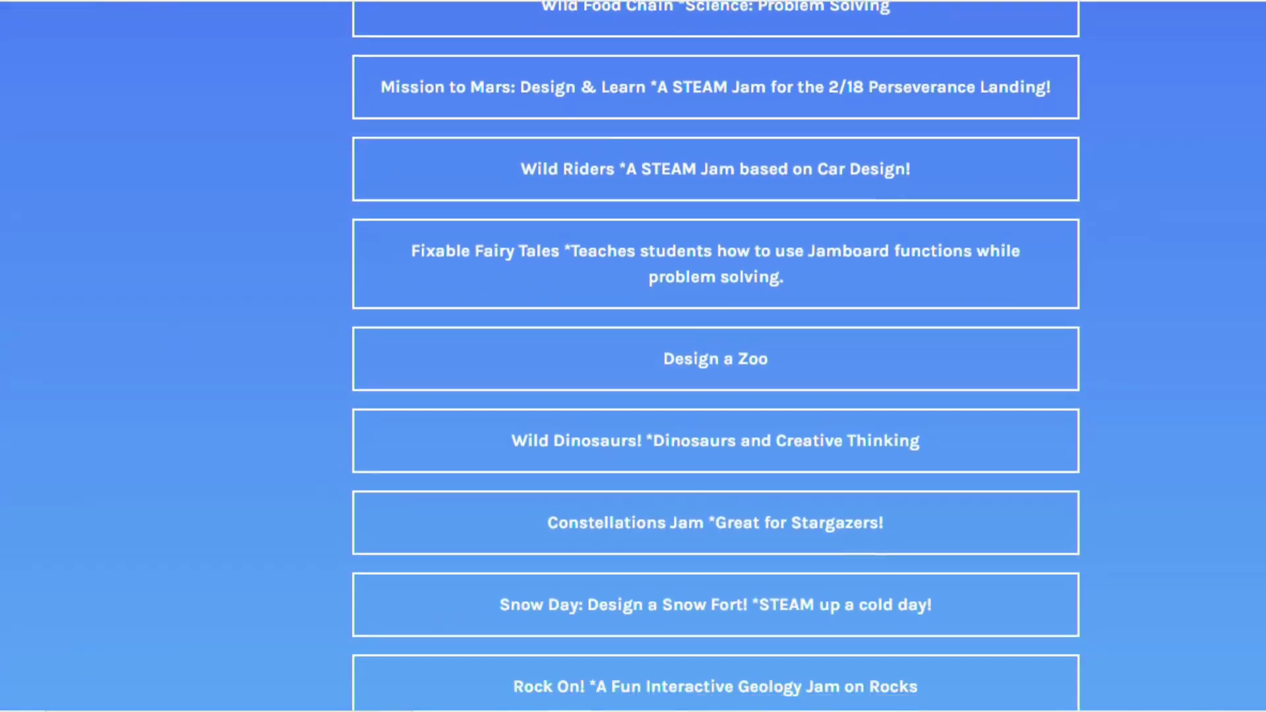
scroll(715, 356, down, 8)
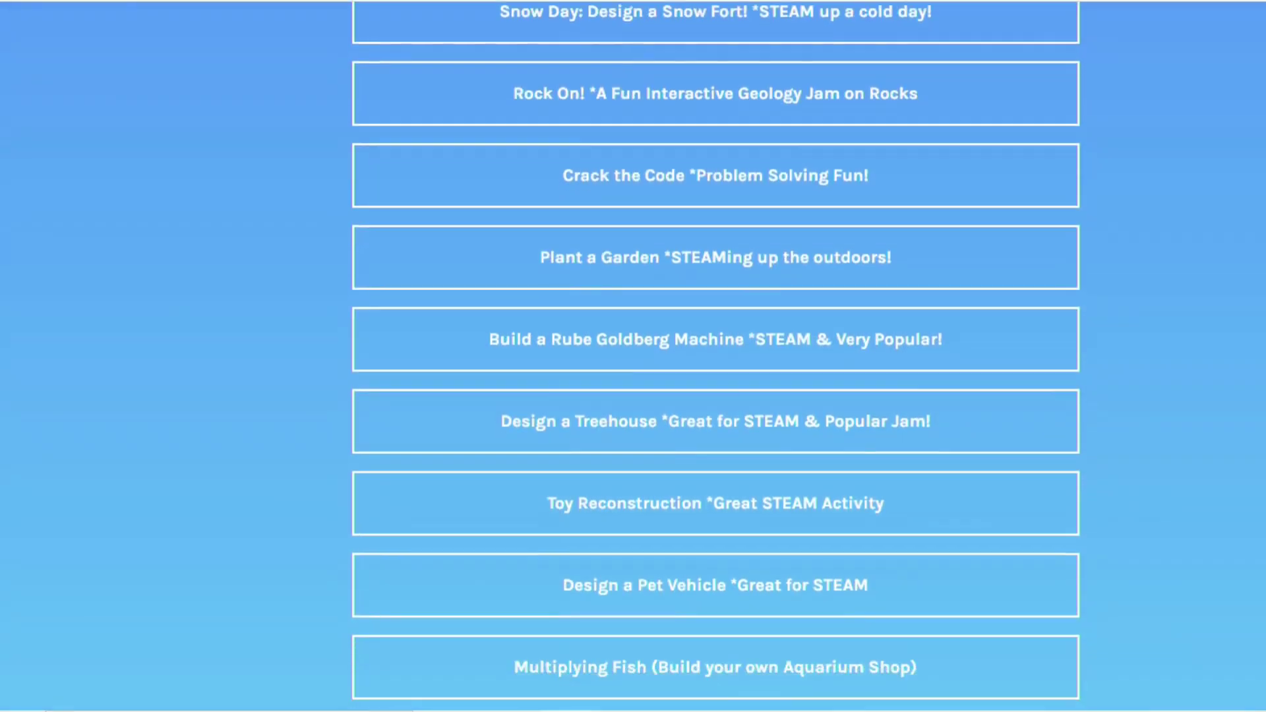
scroll(716, 356, down, 4)
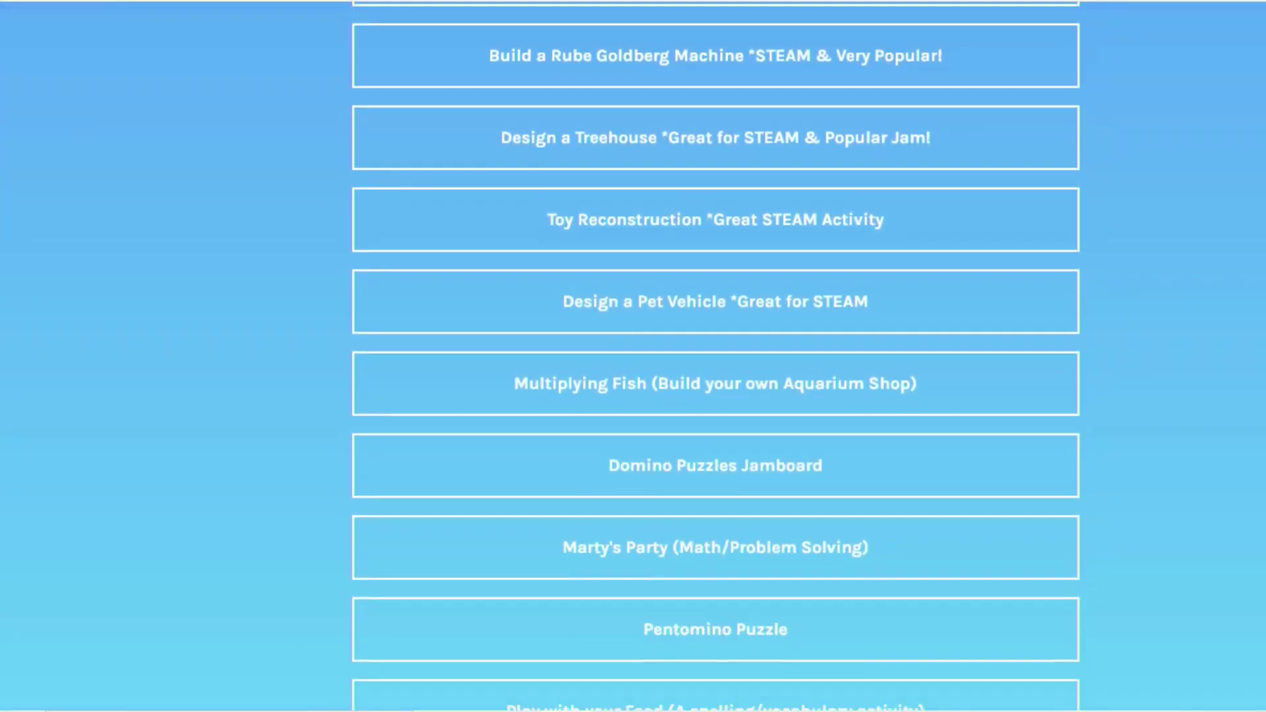
scroll(716, 356, down, 4)
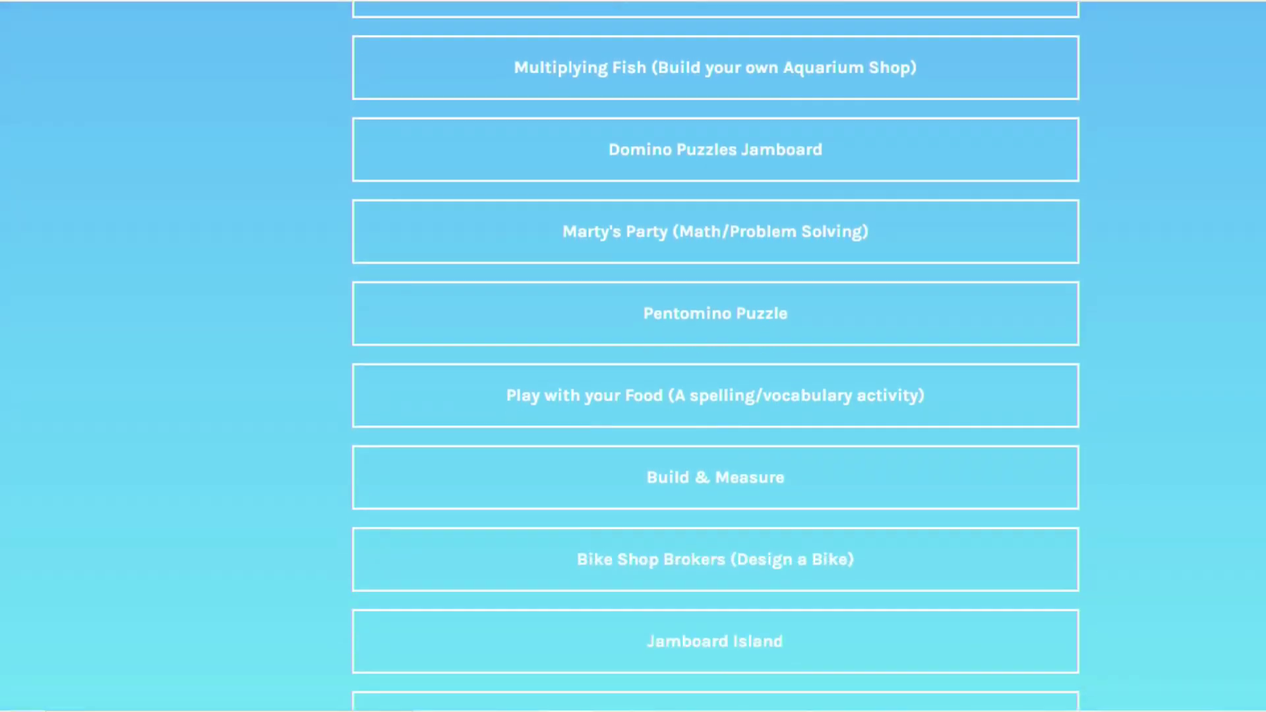
scroll(716, 356, down, 1)
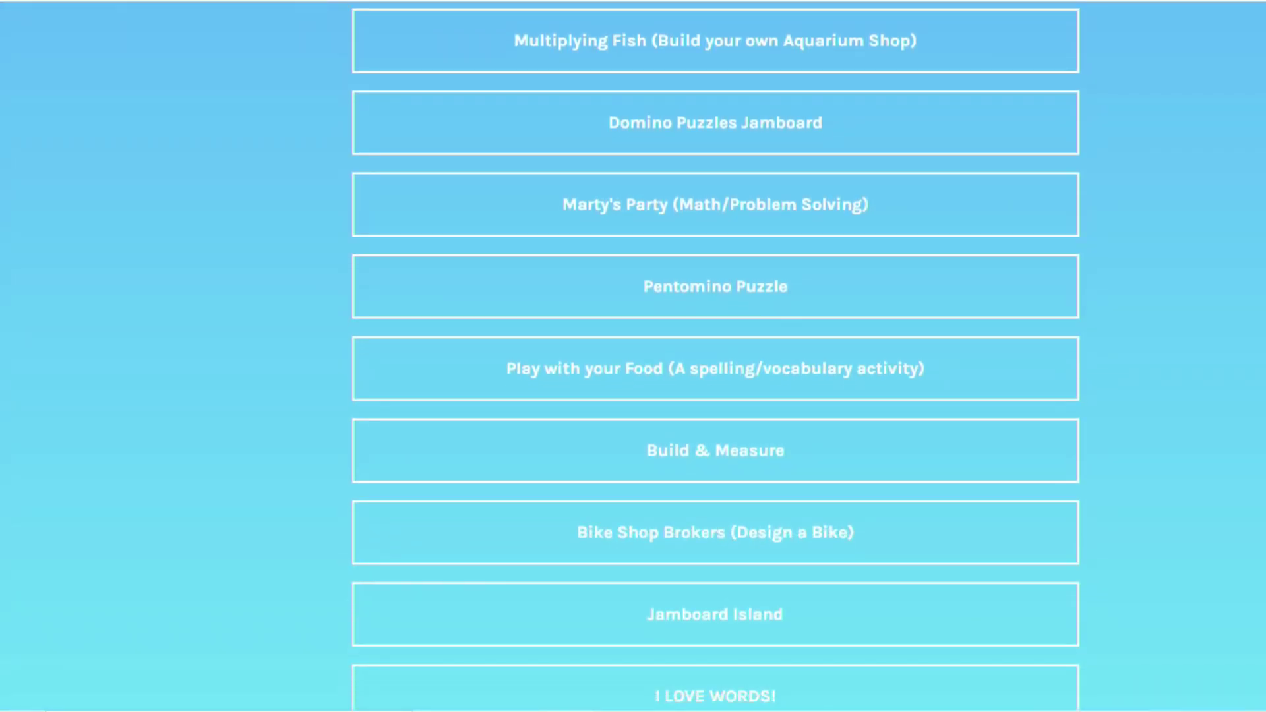